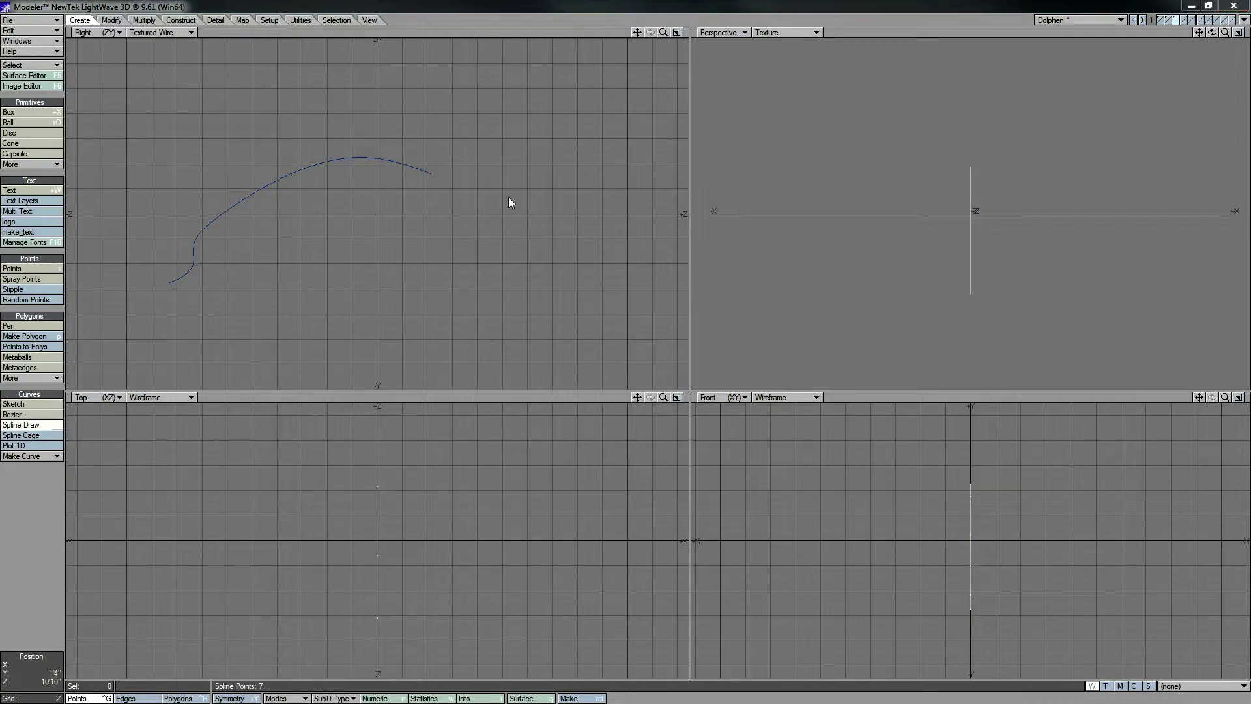
Extend the spline along the dolphin's back toward the tail, adjust its nose end point, and create the curve
{"action": "left_click", "coordinate": [508, 221]}
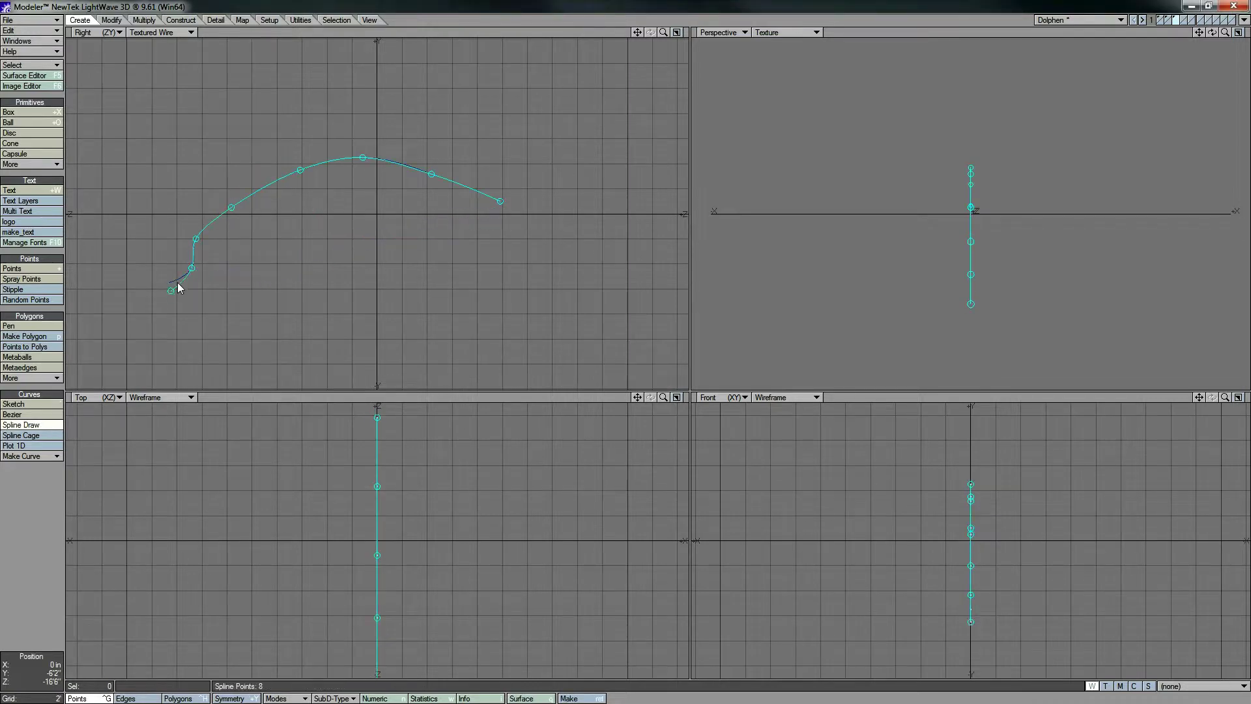
{"action": "left_click_drag", "start_coordinate": [178, 284], "coordinate": [173, 279]}
{"action": "key", "text": "Return"}
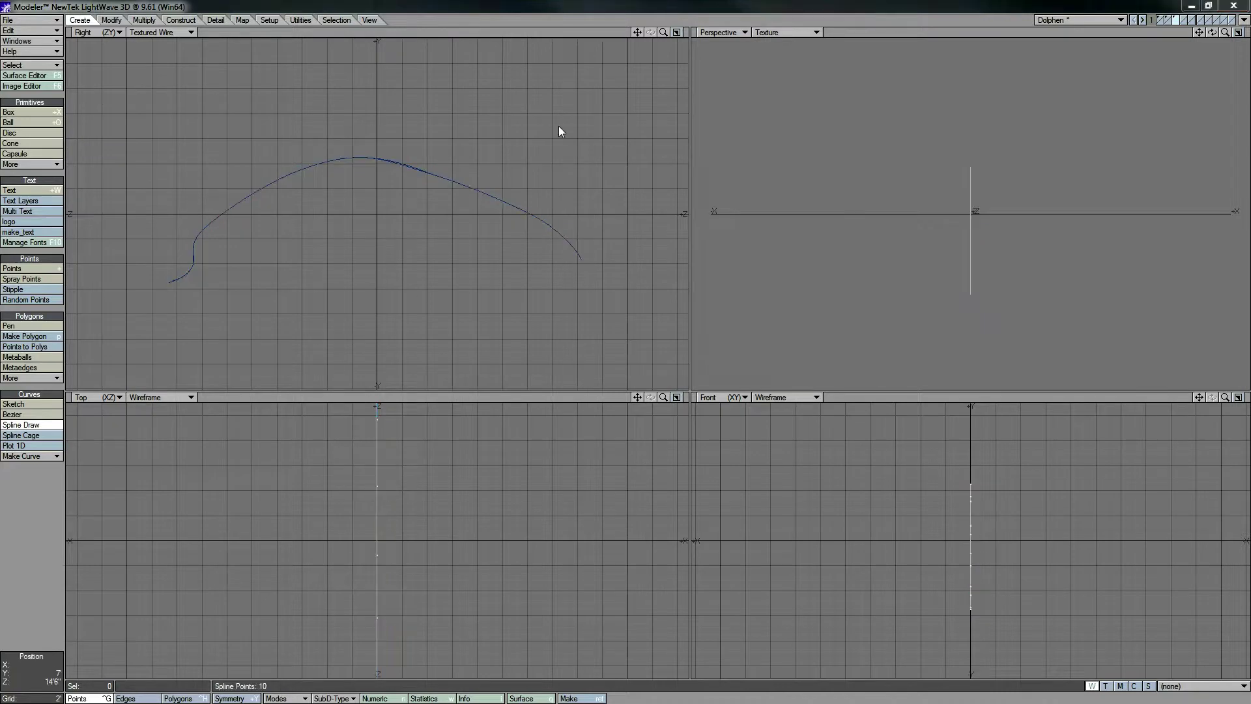
Rotate the tail-side points of the back curve downward about the point just behind the hump
{"action": "left_click", "coordinate": [26, 424]}
{"action": "mouse_move", "coordinate": [466, 151]}
{"action": "right_mouse_down"}
{"action": "mouse_move", "coordinate": [717, 223]}
{"action": "mouse_move", "coordinate": [626, 145]}
{"action": "right_mouse_up"}
{"action": "key", "text": "y"}
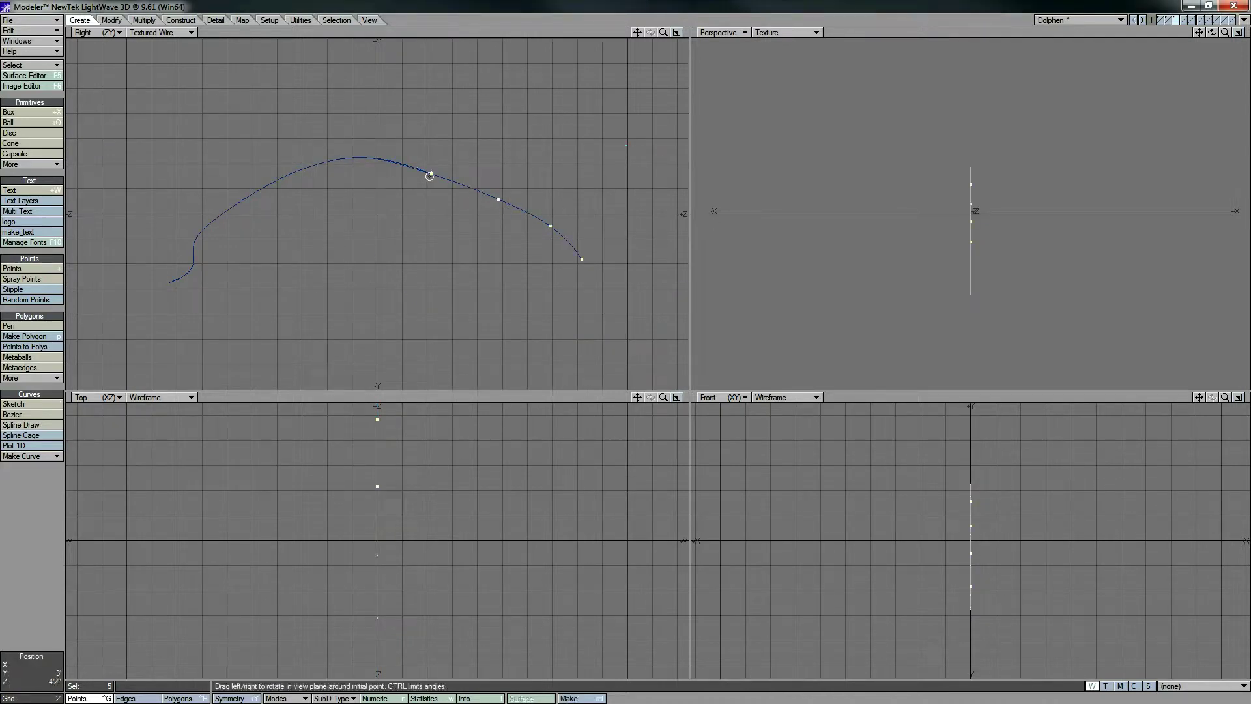
{"action": "left_click_drag", "start_coordinate": [430, 173], "coordinate": [450, 175]}
{"action": "key", "text": "t"}
{"action": "key", "text": "space"}
Move the last three points at the tail end of the back curve slightly down and toward the body
{"action": "right_click_drag", "start_coordinate": [502, 133], "coordinate": [503, 181]}
{"action": "key", "text": "t"}
{"action": "left_click_drag", "start_coordinate": [565, 282], "coordinate": [552, 280]}
{"action": "key", "text": "space"}
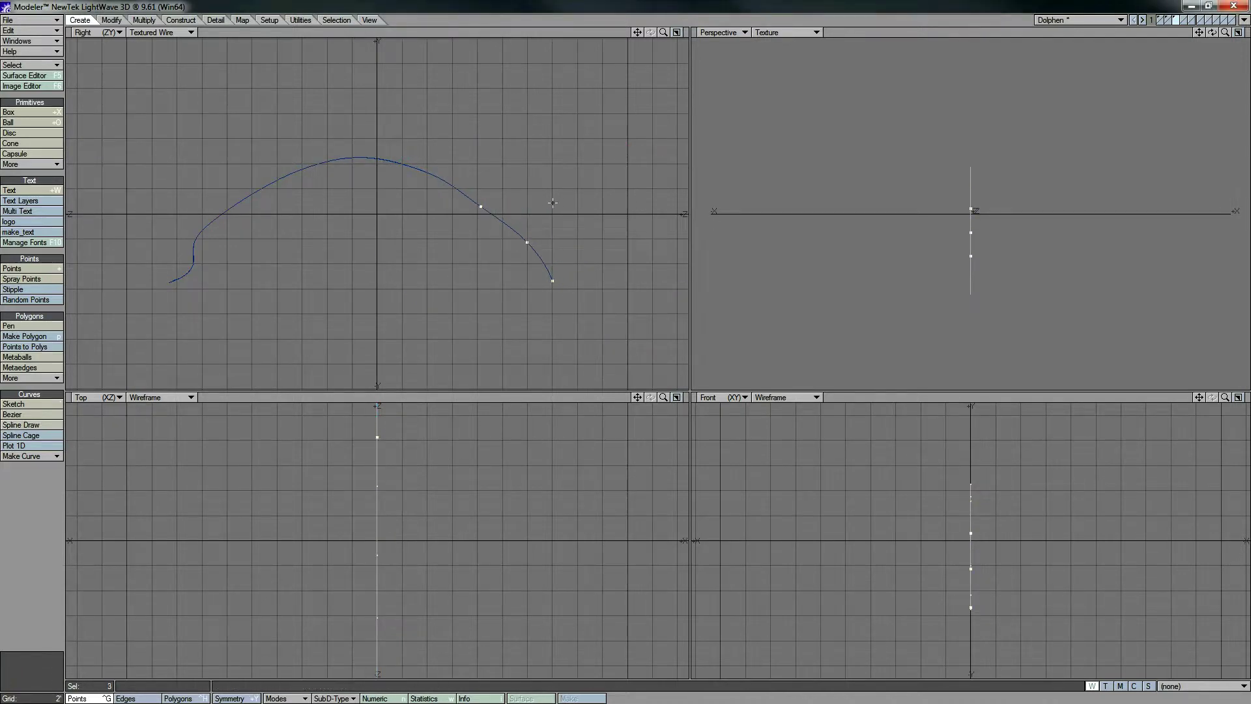
Adjust the points along the back curve to refine its arched profile from nose to tail
{"action": "right_click_drag", "start_coordinate": [462, 184], "coordinate": [610, 261]}
{"action": "key", "text": "1"}
{"action": "mouse_move", "coordinate": [327, 179]}
{"action": "right_mouse_down"}
{"action": "mouse_move", "coordinate": [304, 178]}
{"action": "mouse_move", "coordinate": [411, 110]}
{"action": "right_mouse_up"}
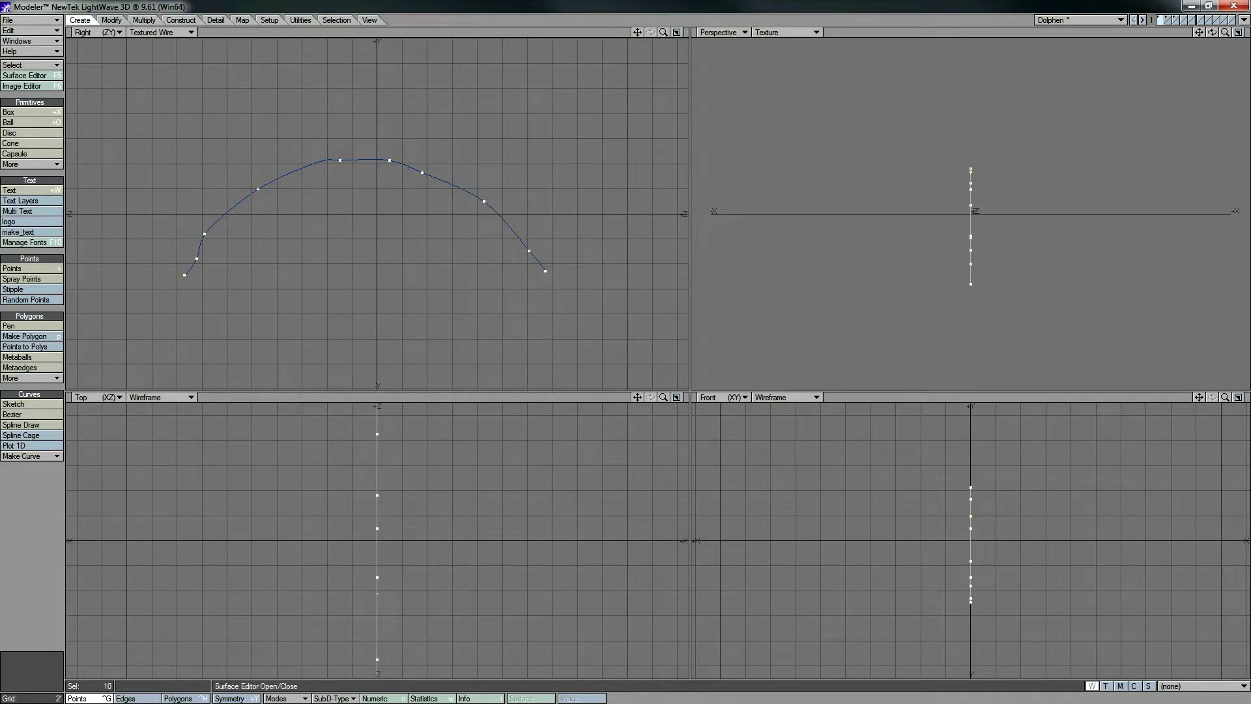
{"action": "mouse_move", "coordinate": [1212, 32]}
{"action": "left_mouse_down"}
{"action": "mouse_move", "coordinate": [1108, 41]}
{"action": "mouse_move", "coordinate": [1062, 71]}
{"action": "mouse_move", "coordinate": [1089, 67]}
{"action": "left_mouse_up"}
{"action": "mouse_move", "coordinate": [399, 258]}
{"action": "right_mouse_down"}
{"action": "mouse_move", "coordinate": [763, 238]}
{"action": "mouse_move", "coordinate": [651, 312]}
{"action": "right_mouse_up"}
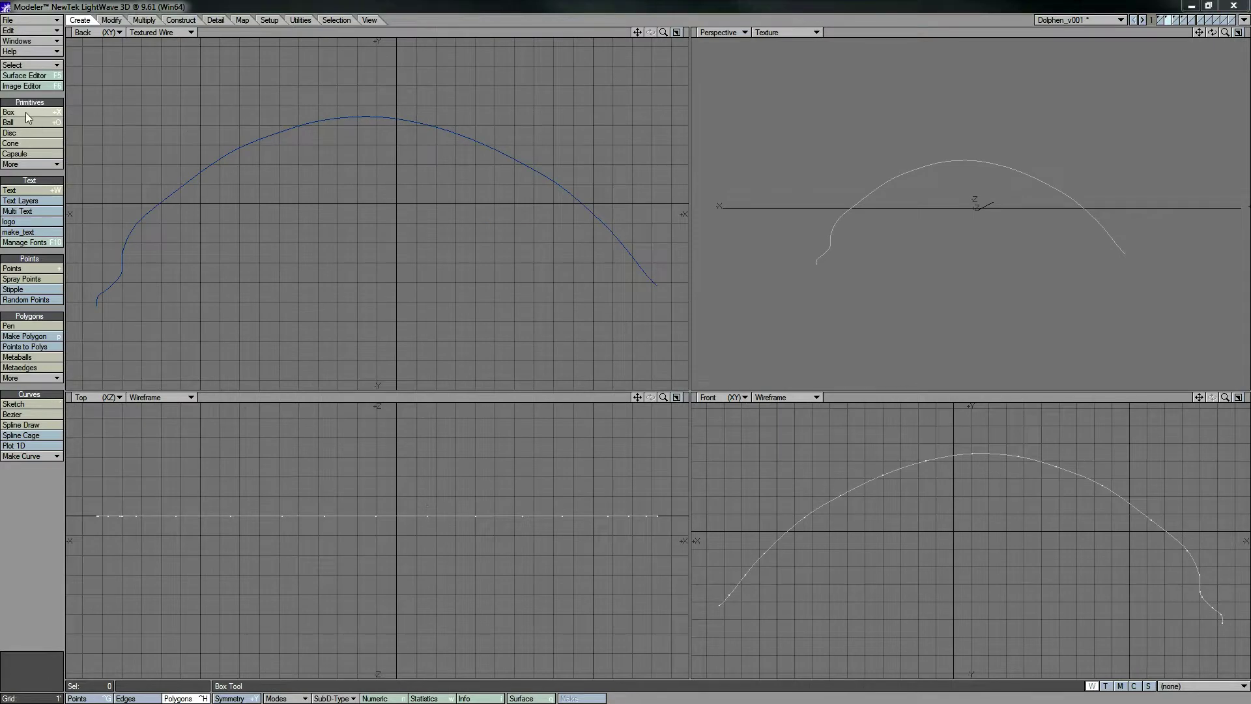
Draw a second spline from the nose tip to the tail, bowing outward in the Top view
{"action": "left_click", "coordinate": [21, 424]}
{"action": "left_click", "coordinate": [99, 305]}
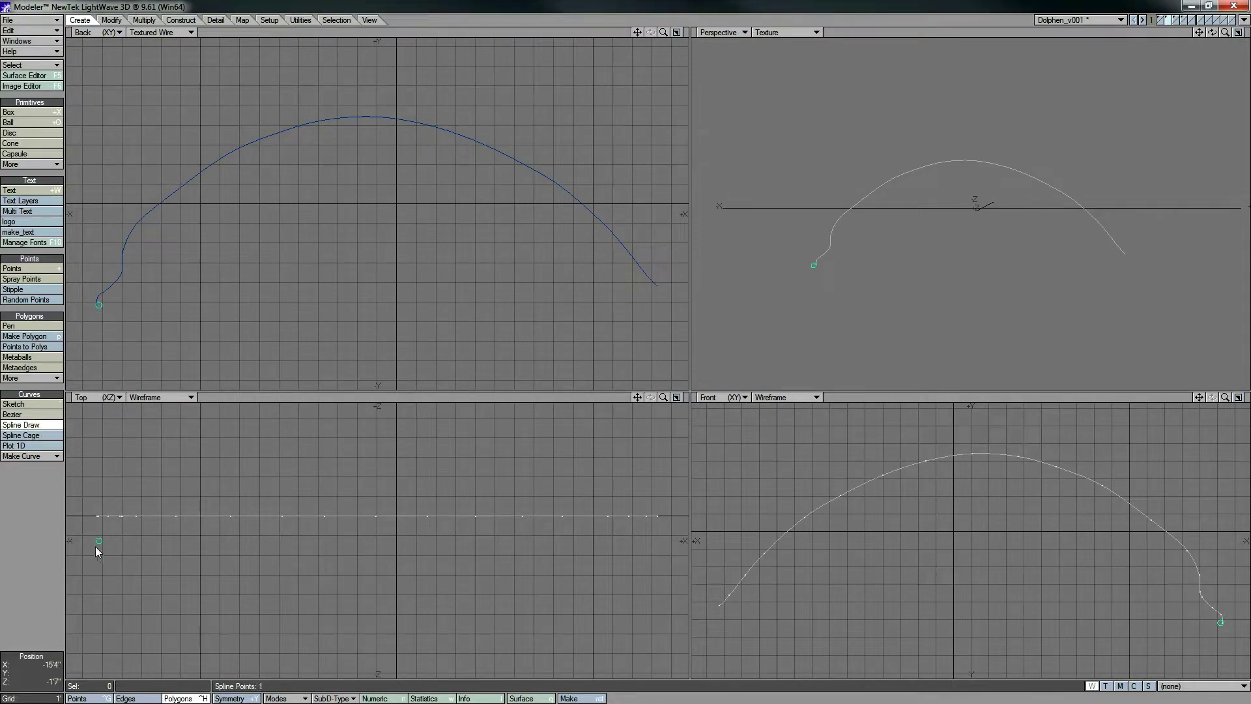
{"action": "left_click_drag", "start_coordinate": [98, 541], "coordinate": [142, 537]}
{"action": "left_click_drag", "start_coordinate": [142, 538], "coordinate": [90, 521]}
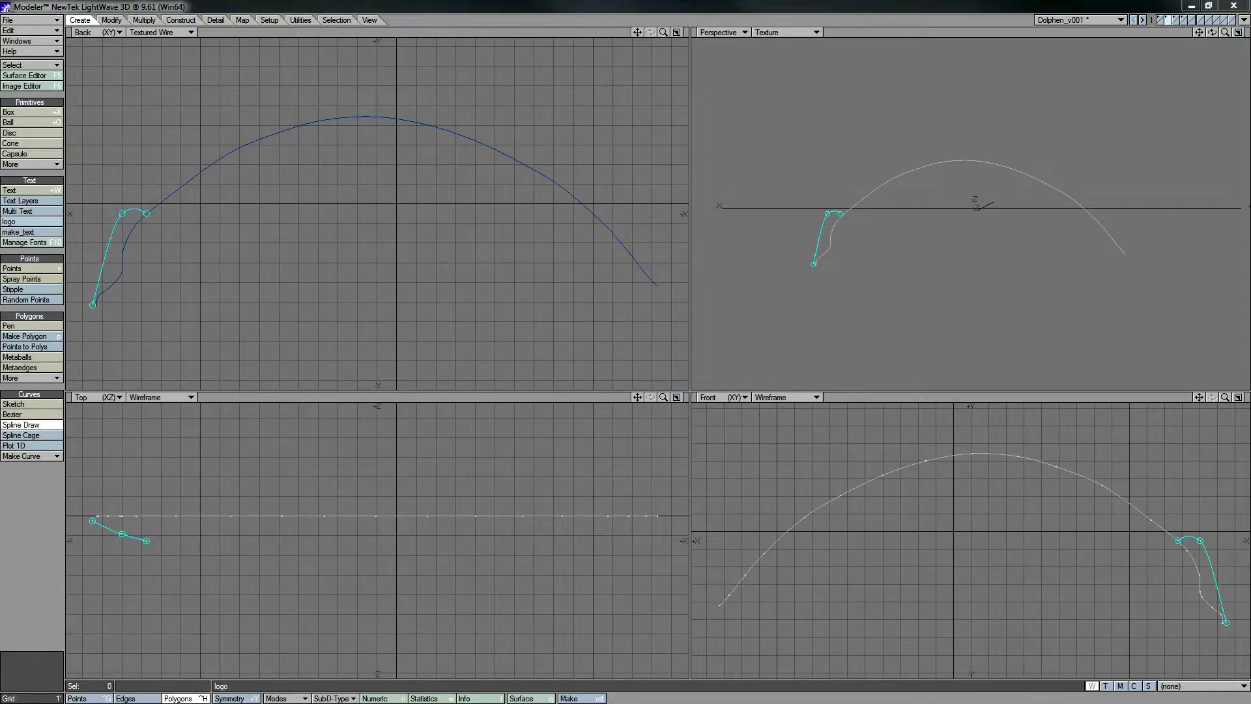
{"action": "left_click", "coordinate": [181, 546]}
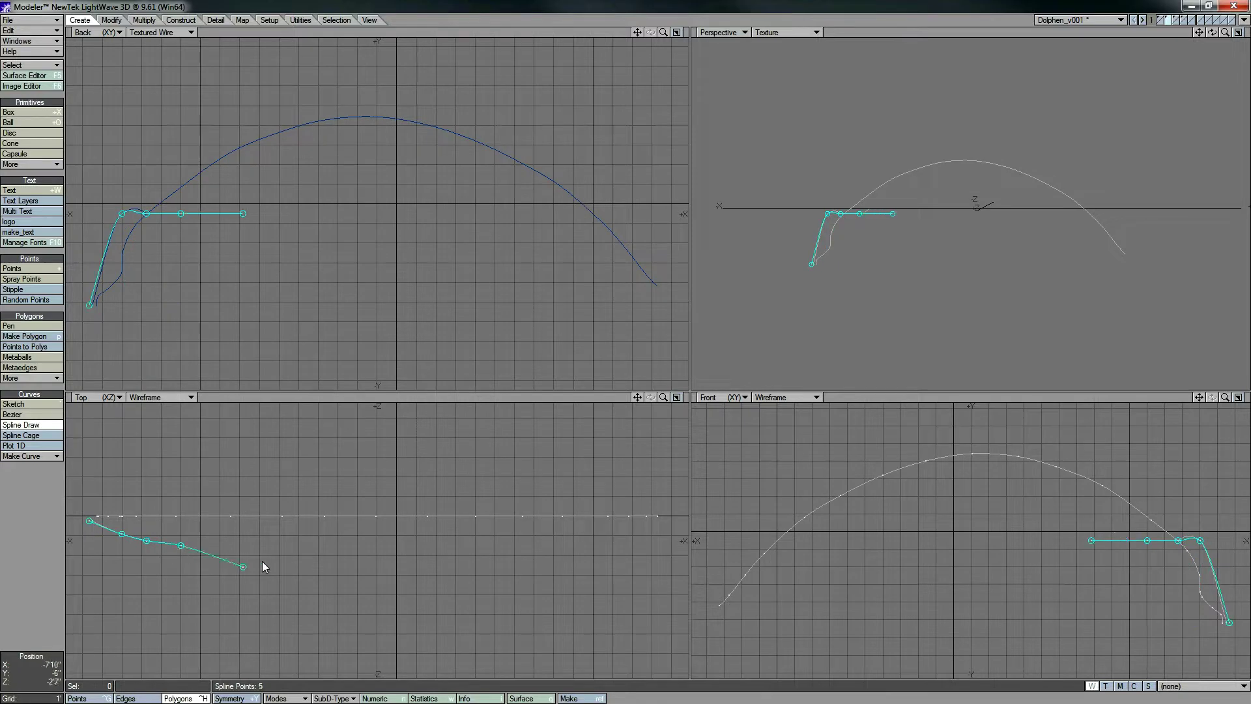
{"action": "left_click_drag", "start_coordinate": [262, 561], "coordinate": [302, 562]}
{"action": "mouse_move", "coordinate": [411, 557]}
{"action": "left_mouse_down"}
{"action": "mouse_move", "coordinate": [396, 553]}
{"action": "mouse_move", "coordinate": [397, 568]}
{"action": "left_mouse_up"}
{"action": "left_click_drag", "start_coordinate": [495, 569], "coordinate": [503, 568]}
{"action": "left_click_drag", "start_coordinate": [603, 544], "coordinate": [651, 526]}
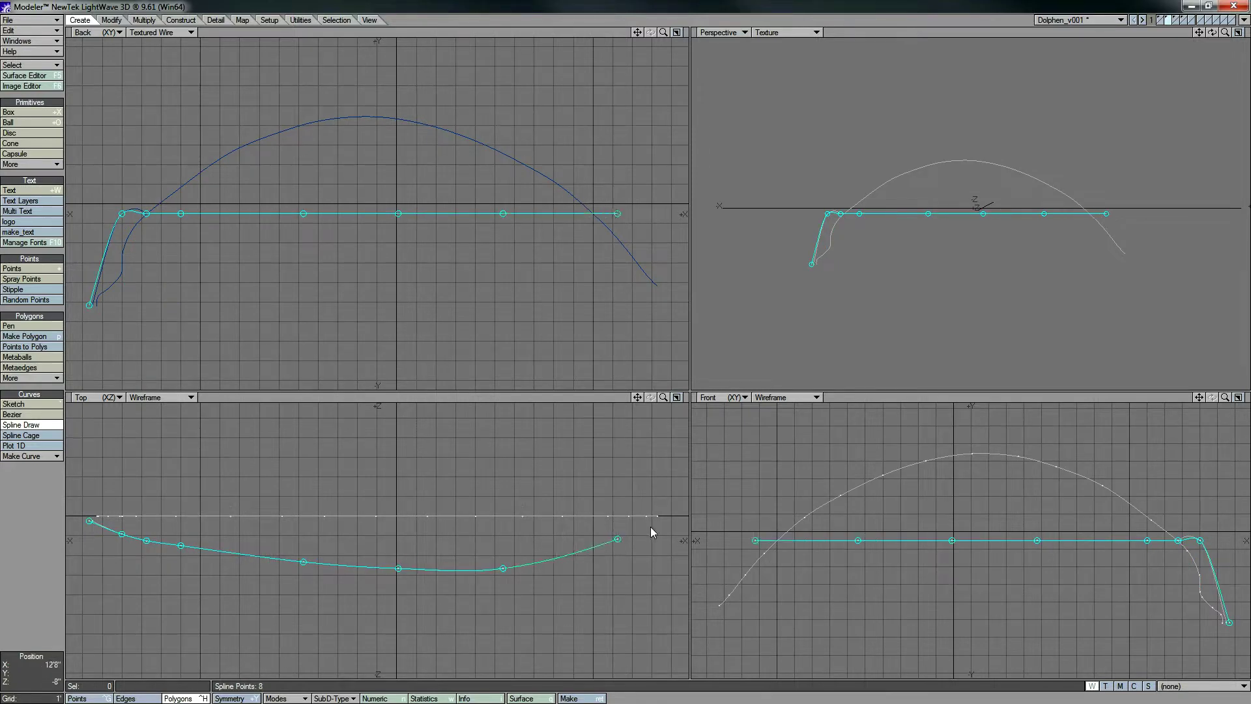
Lower the front control points of the second spline in the Back view to shape the jaw and front belly
{"action": "left_click_drag", "start_coordinate": [123, 218], "coordinate": [174, 306]}
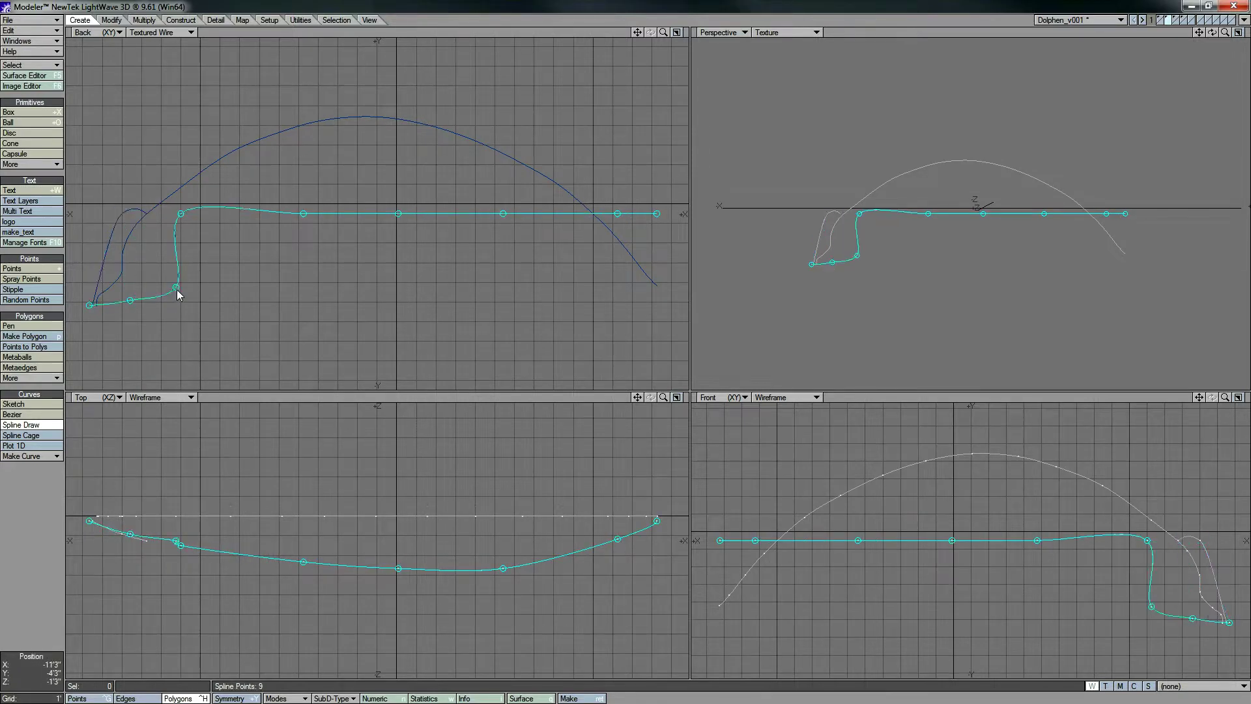
{"action": "left_click_drag", "start_coordinate": [181, 218], "coordinate": [224, 247]}
{"action": "mouse_move", "coordinate": [172, 304]}
{"action": "left_mouse_down"}
{"action": "mouse_move", "coordinate": [170, 279]}
{"action": "mouse_move", "coordinate": [181, 284]}
{"action": "left_mouse_up"}
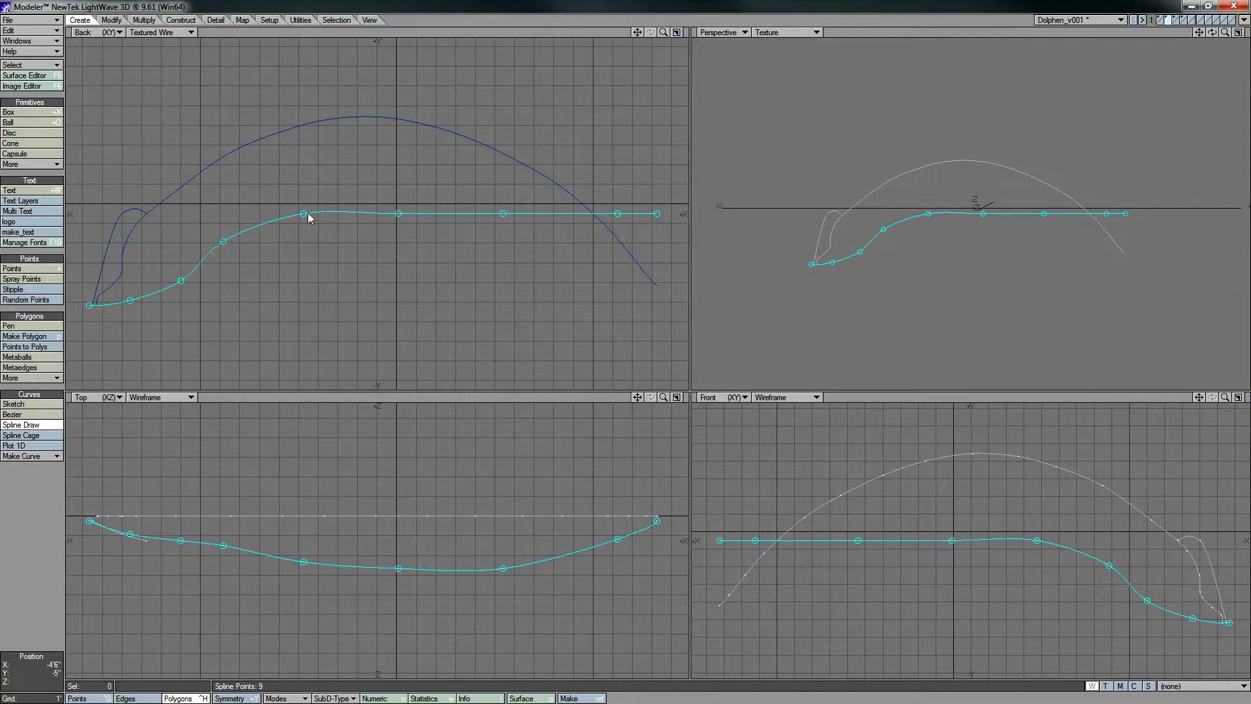
{"action": "left_click_drag", "start_coordinate": [307, 209], "coordinate": [310, 279]}
{"action": "left_click_drag", "start_coordinate": [224, 245], "coordinate": [234, 287]}
{"action": "left_click_drag", "start_coordinate": [181, 281], "coordinate": [156, 287]}
{"action": "left_click_drag", "start_coordinate": [234, 286], "coordinate": [190, 291]}
{"action": "left_click_drag", "start_coordinate": [127, 295], "coordinate": [123, 301]}
Lower the second spline's middle and tail control points in the Back view to form the belly line
{"action": "left_click_drag", "start_coordinate": [398, 214], "coordinate": [393, 282]}
{"action": "left_click_drag", "start_coordinate": [656, 215], "coordinate": [645, 294]}
{"action": "left_click_drag", "start_coordinate": [616, 215], "coordinate": [571, 282]}
{"action": "left_click_drag", "start_coordinate": [501, 214], "coordinate": [480, 271]}
{"action": "left_click_drag", "start_coordinate": [394, 282], "coordinate": [392, 257]}
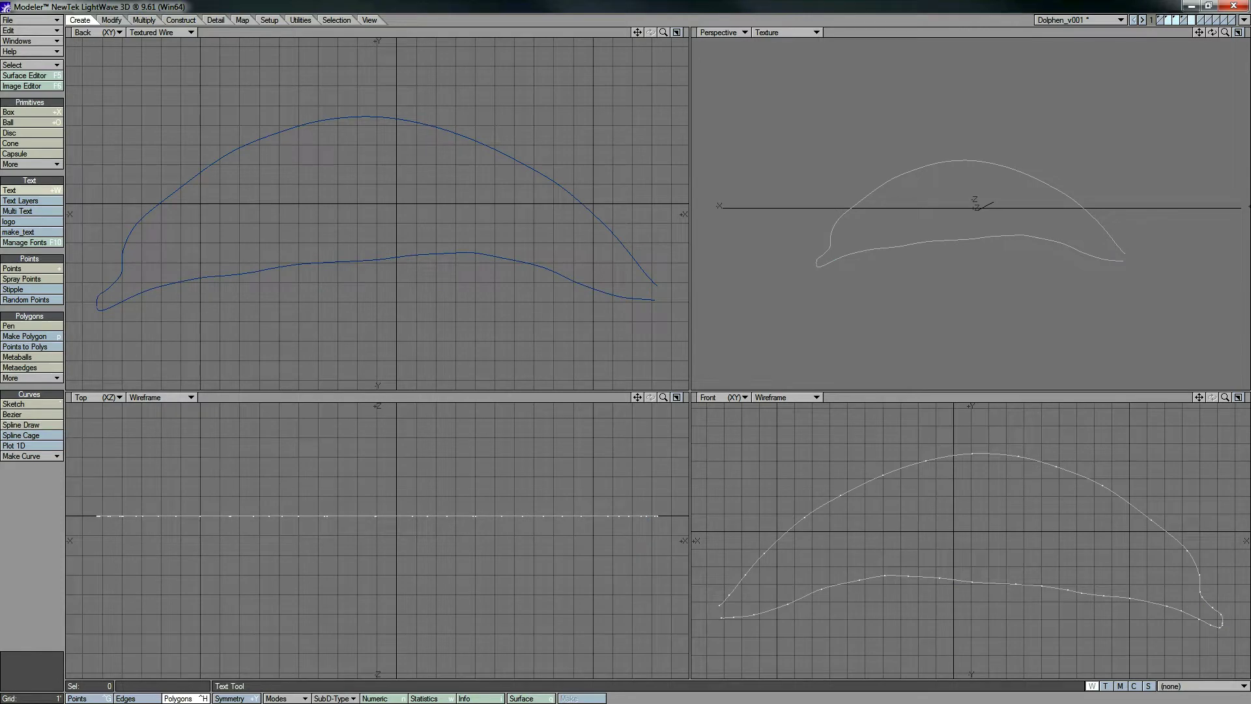
Draw a third spline between the back and belly curves, running along the body's side from nose tip to tail
{"action": "left_click", "coordinate": [26, 427]}
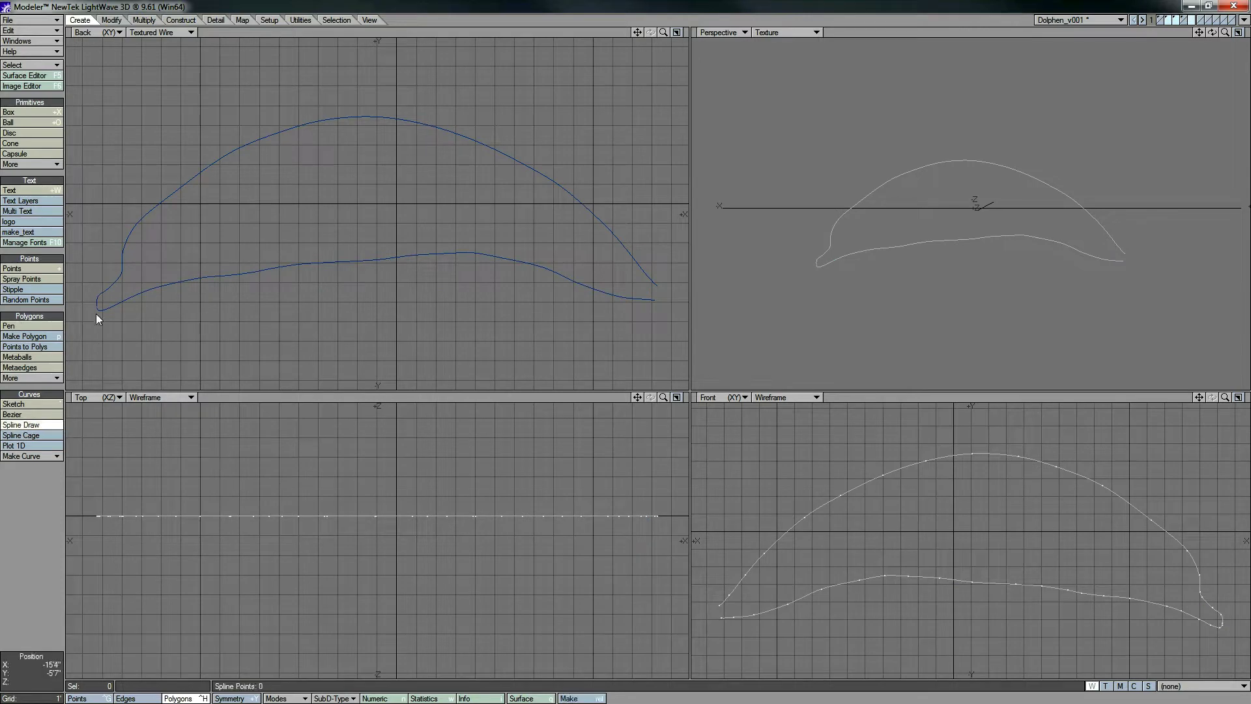
{"action": "left_click_drag", "start_coordinate": [120, 530], "coordinate": [108, 529]}
{"action": "left_click_drag", "start_coordinate": [109, 214], "coordinate": [118, 293]}
{"action": "left_click", "coordinate": [162, 268]}
{"action": "left_click", "coordinate": [174, 548]}
{"action": "left_click_drag", "start_coordinate": [175, 215], "coordinate": [176, 251]}
{"action": "left_click", "coordinate": [282, 217]}
{"action": "left_click", "coordinate": [431, 207]}
{"action": "left_click", "coordinate": [537, 225]}
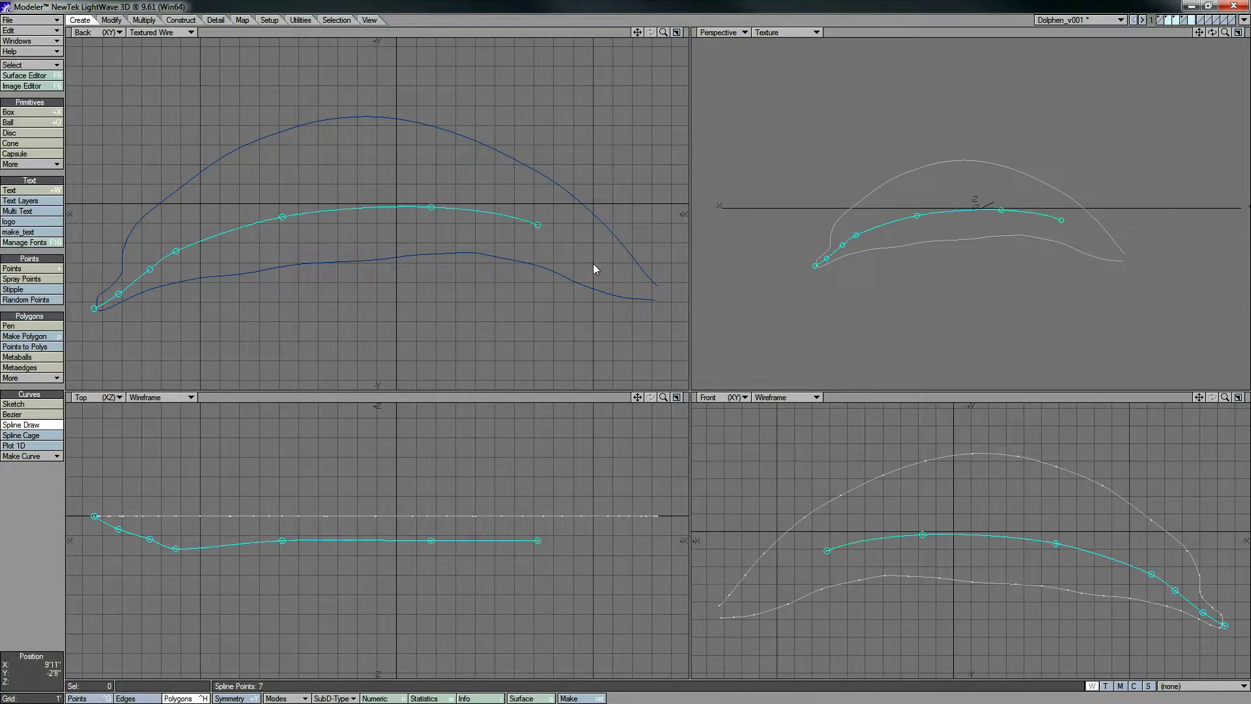
{"action": "left_click", "coordinate": [615, 276]}
{"action": "left_click", "coordinate": [645, 292]}
Push the side curve's middle points outward in the Top view and taper its tail end toward the centre line
{"action": "left_click_drag", "start_coordinate": [282, 540], "coordinate": [272, 568]}
{"action": "left_click_drag", "start_coordinate": [430, 540], "coordinate": [422, 573]}
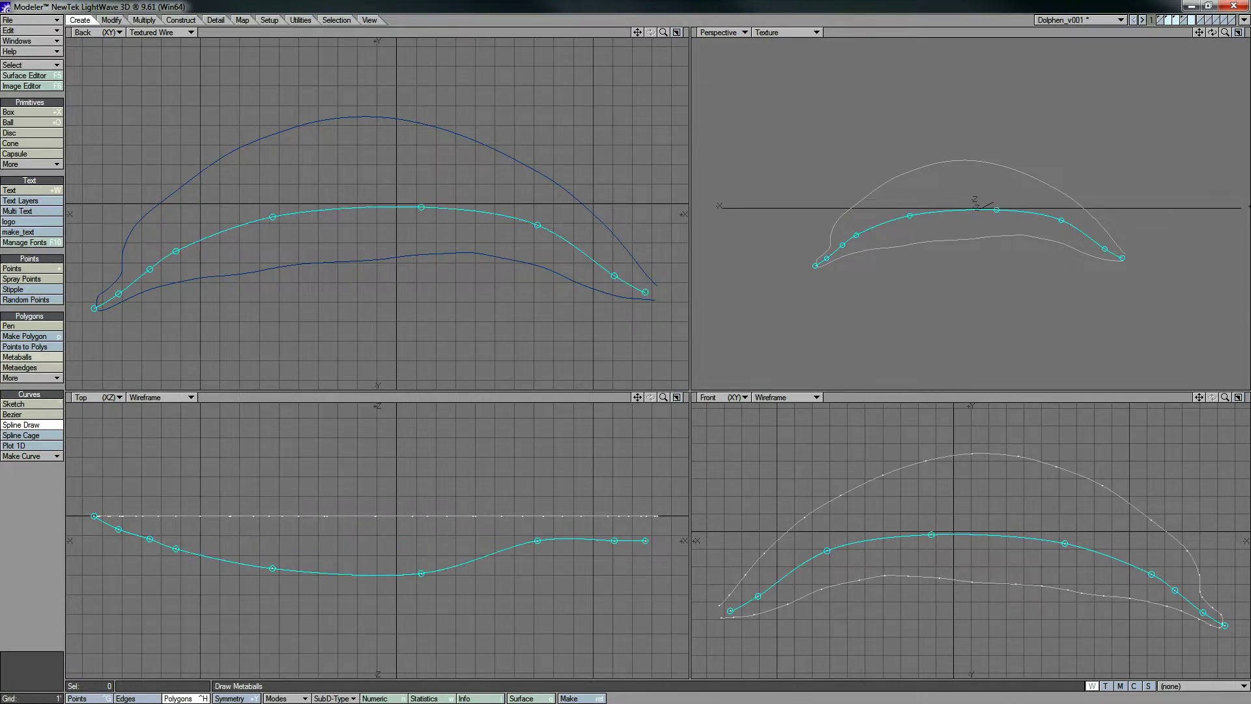
{"action": "left_click", "coordinate": [31, 425]}
{"action": "left_click", "coordinate": [88, 698]}
{"action": "left_click_drag", "start_coordinate": [537, 541], "coordinate": [653, 531]}
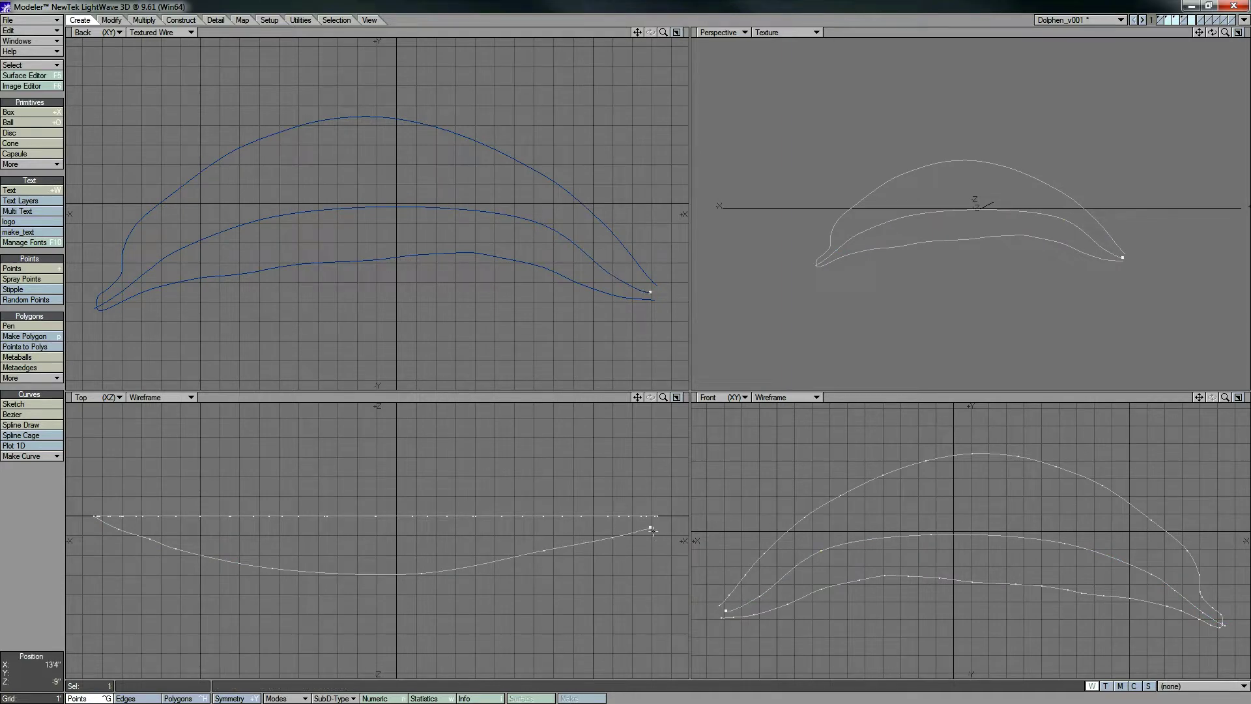
{"action": "left_click_drag", "start_coordinate": [274, 568], "coordinate": [253, 560]}
{"action": "left_click_drag", "start_coordinate": [150, 539], "coordinate": [166, 543]}
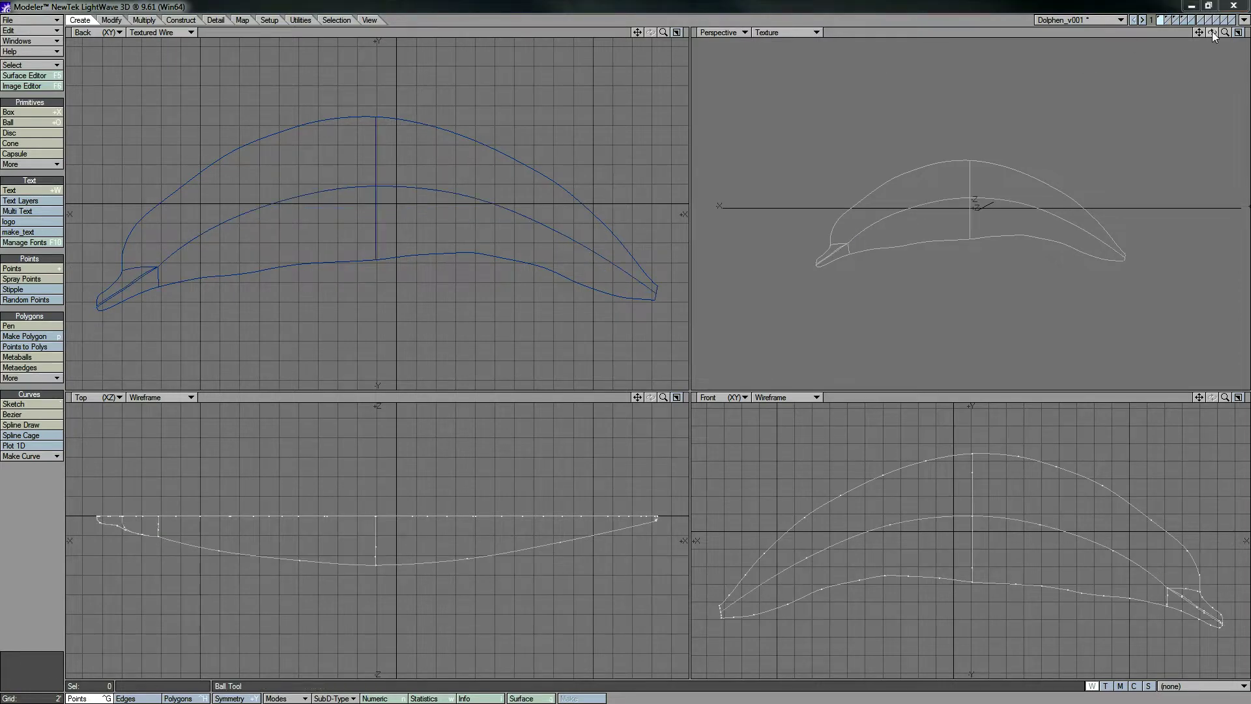
Set the Perspective view to Wireframe and enlarge the dolphin's beak in it
{"action": "mouse_move", "coordinate": [1211, 33]}
{"action": "left_mouse_down"}
{"action": "mouse_move", "coordinate": [1243, 37]}
{"action": "mouse_move", "coordinate": [1180, 48]}
{"action": "mouse_move", "coordinate": [1206, 34]}
{"action": "left_mouse_up"}
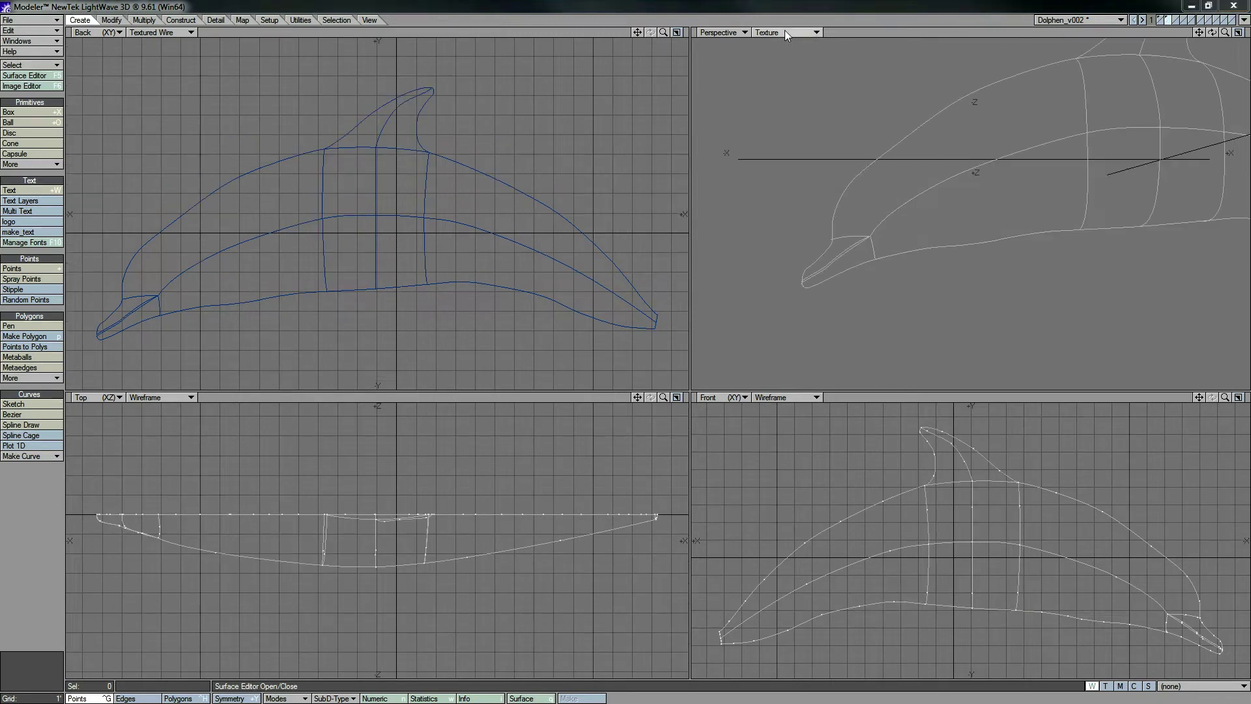
{"action": "left_click", "coordinate": [785, 32]}
{"action": "left_click", "coordinate": [784, 42]}
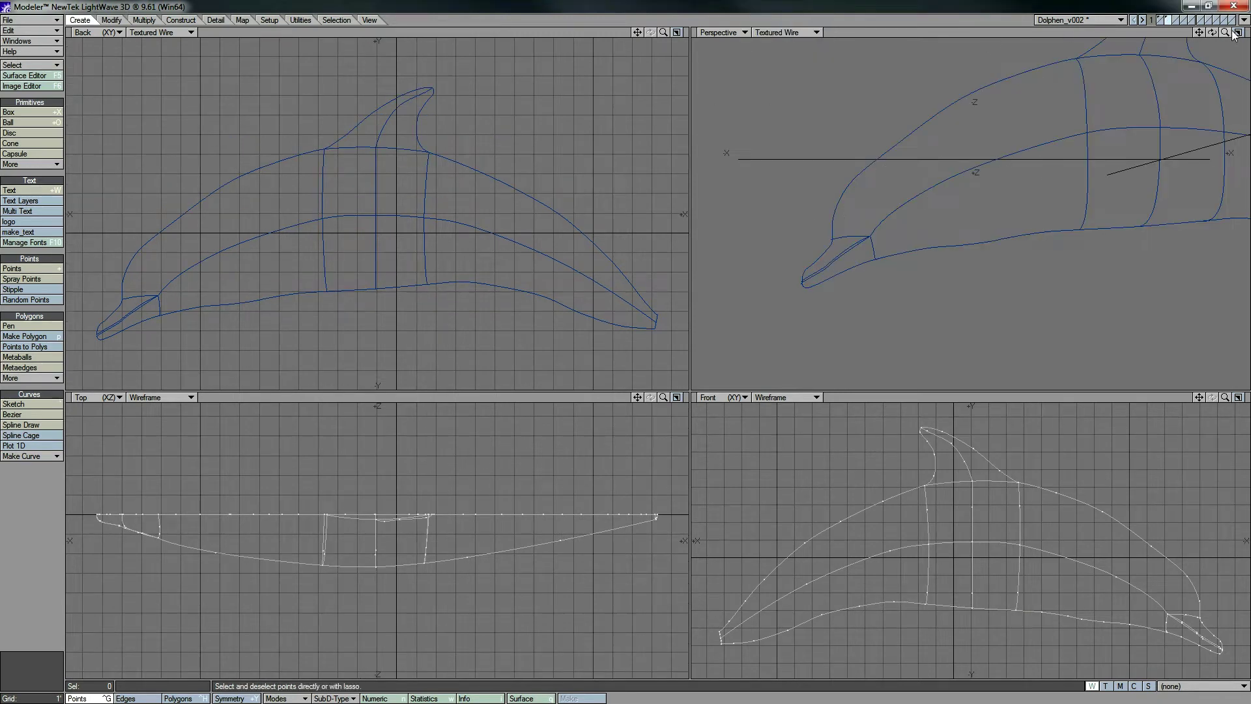
{"action": "left_click_drag", "start_coordinate": [1225, 33], "coordinate": [1240, 32]}
{"action": "left_click", "coordinate": [771, 32]}
{"action": "left_click", "coordinate": [780, 81]}
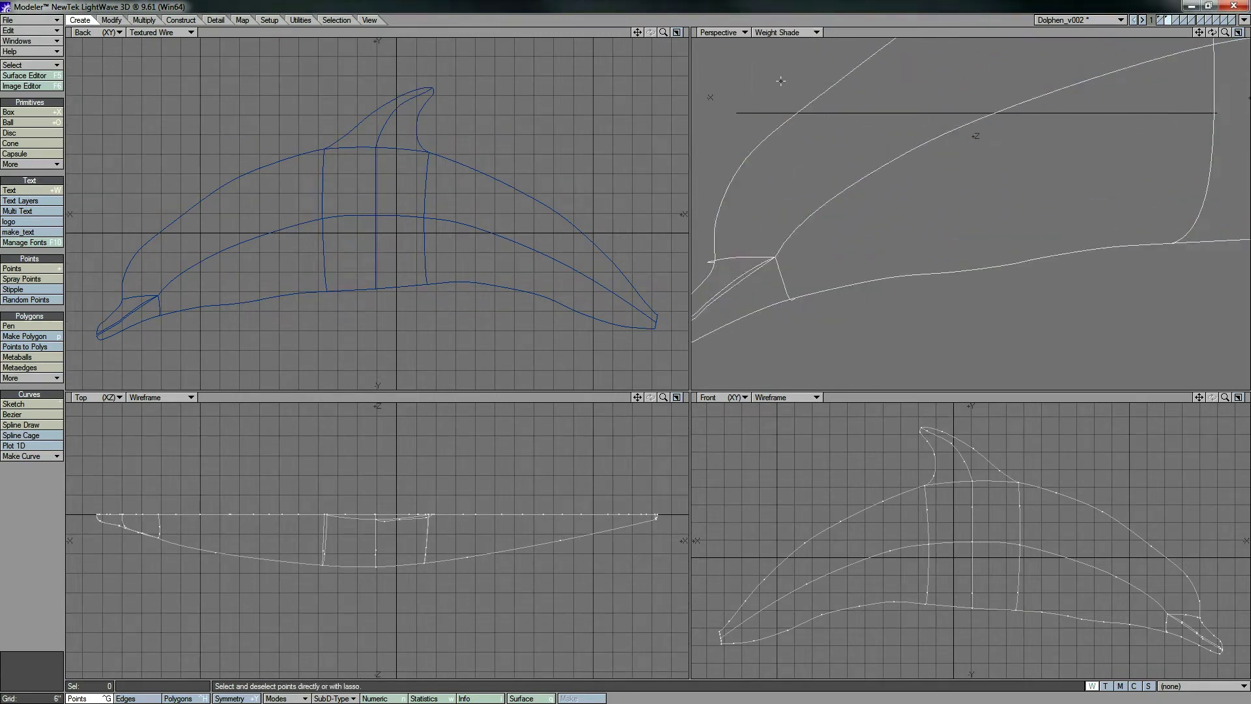
{"action": "left_click", "coordinate": [788, 32]}
{"action": "mouse_move", "coordinate": [777, 12]}
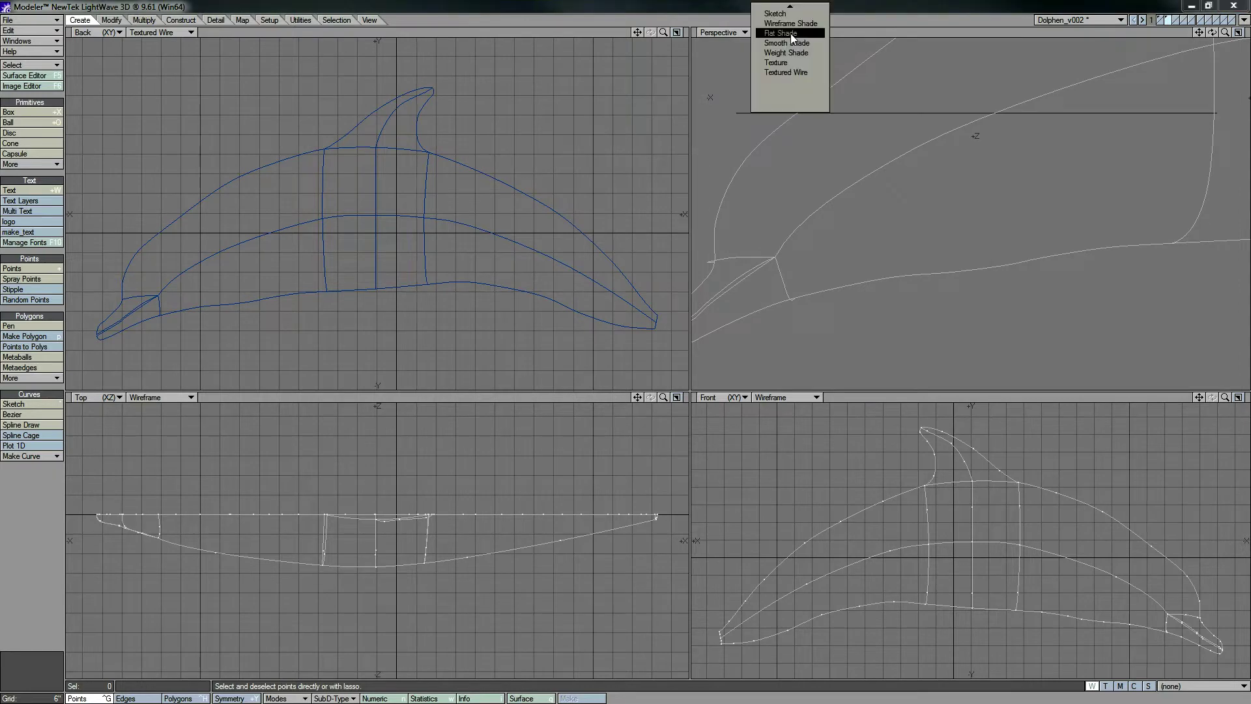
{"action": "left_click", "coordinate": [772, 34]}
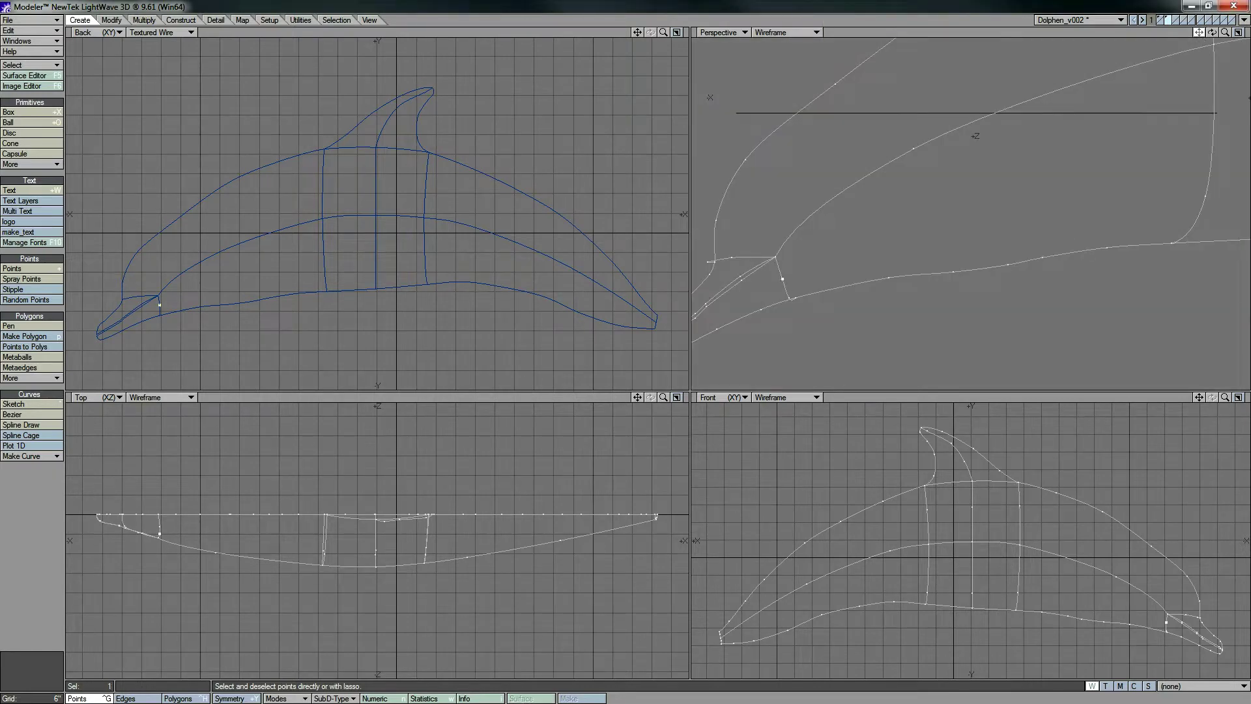
Create a four-point polygon on the lower jaw between the mouth line and the belly curve
{"action": "left_click_drag", "start_coordinate": [1199, 32], "coordinate": [1221, 26]}
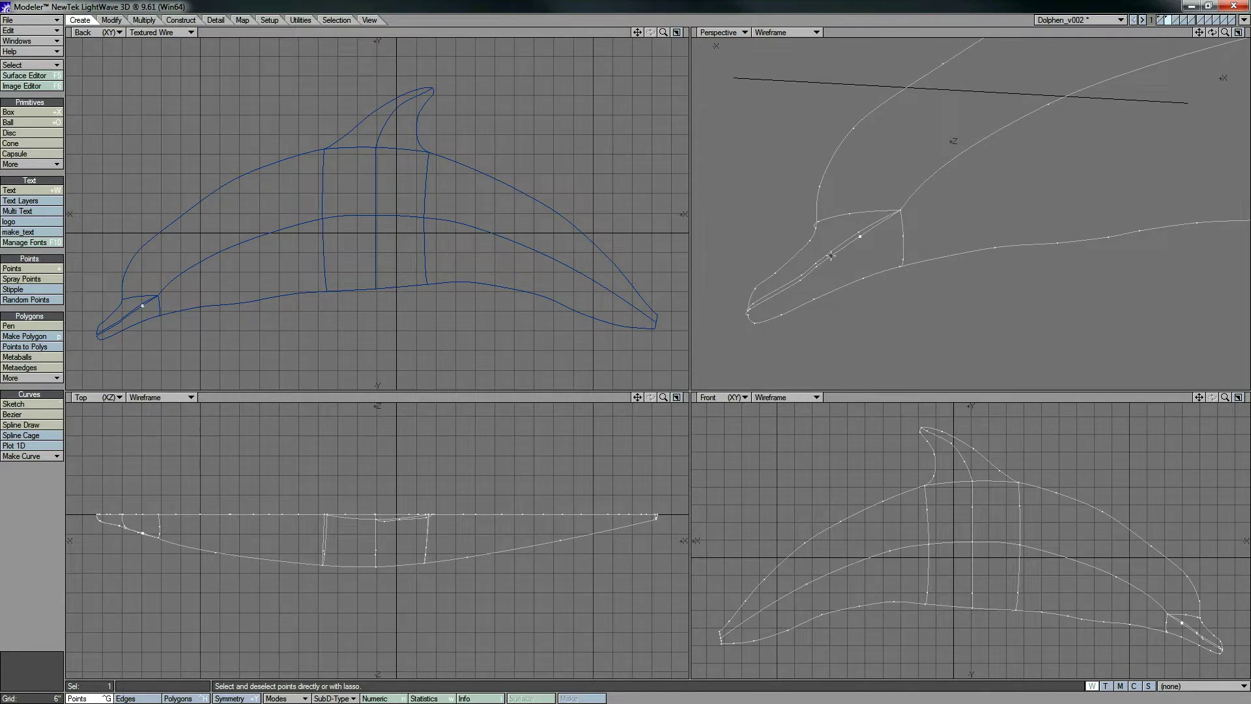
{"action": "key", "text": "p"}
{"action": "left_click", "coordinate": [179, 698]}
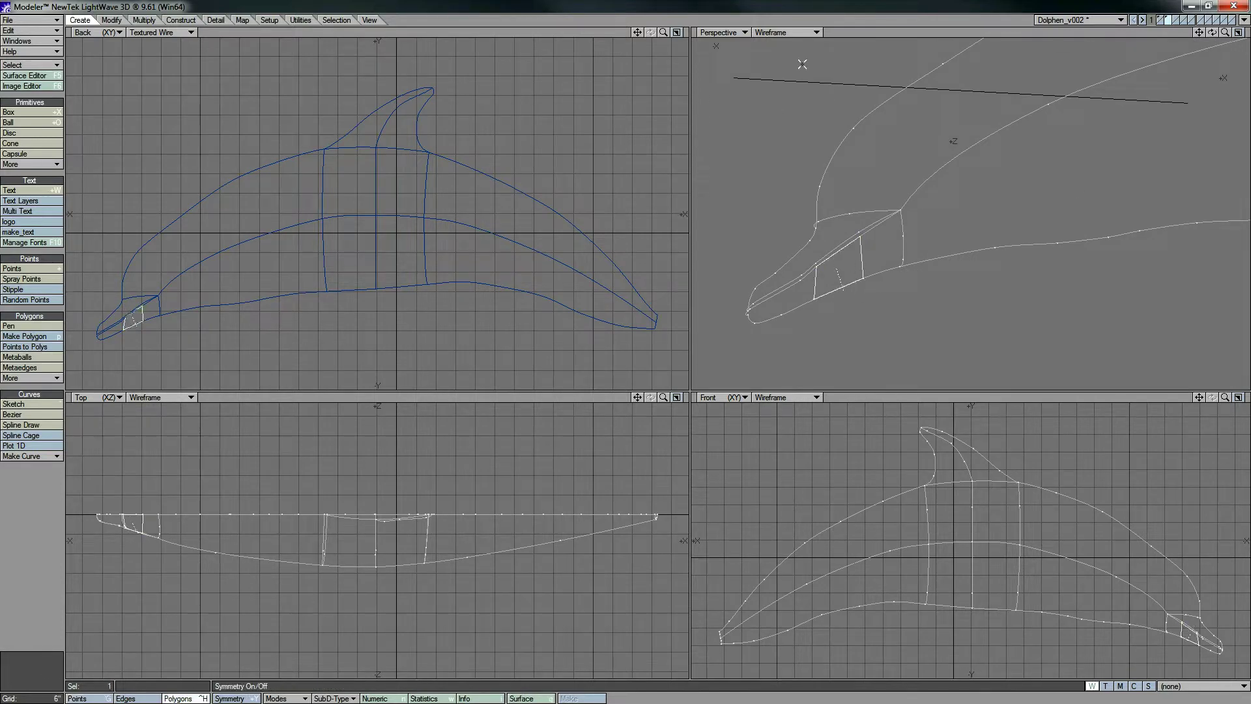
Show the Perspective view as Textured Wire and try to build a polygon on the upper beak
{"action": "left_click", "coordinate": [785, 32]}
{"action": "left_click", "coordinate": [776, 121]}
{"action": "left_click", "coordinate": [865, 272]}
{"action": "mouse_move", "coordinate": [1211, 32]}
{"action": "left_mouse_down"}
{"action": "mouse_move", "coordinate": [1247, 38]}
{"action": "mouse_move", "coordinate": [1212, 32]}
{"action": "left_mouse_up"}
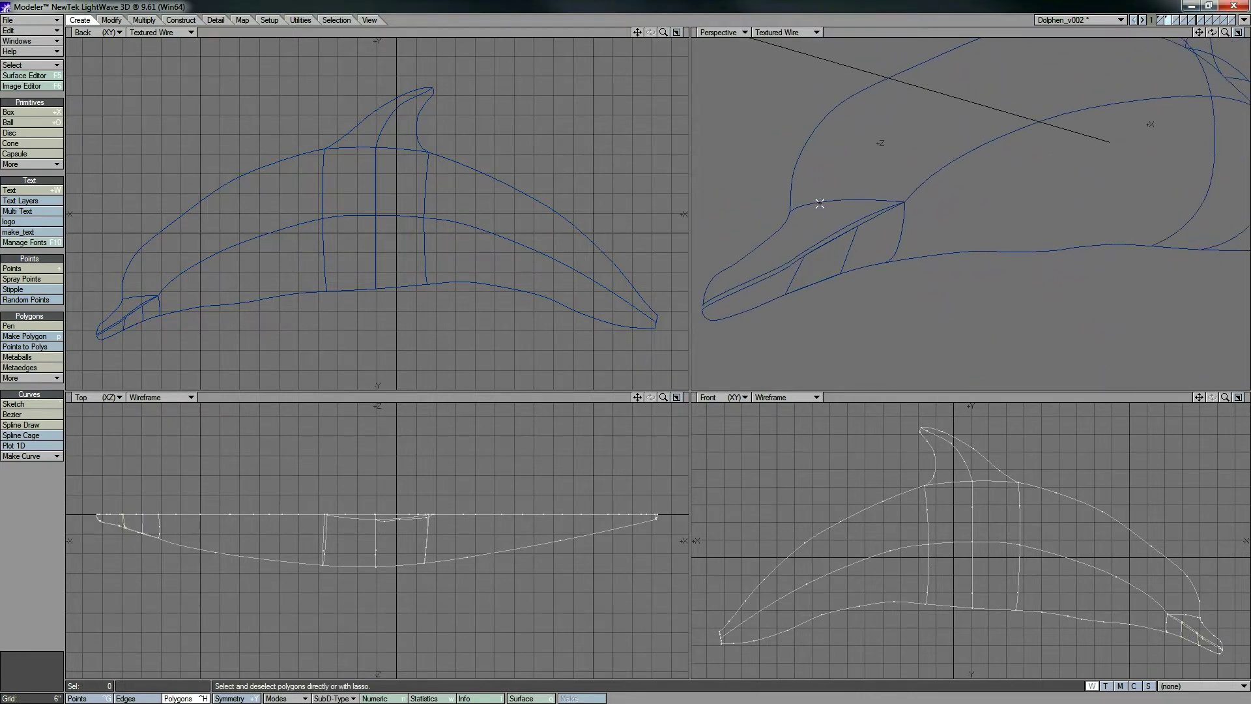
{"action": "mouse_move", "coordinate": [819, 204]}
{"action": "left_mouse_down"}
{"action": "mouse_move", "coordinate": [855, 220]}
{"action": "mouse_move", "coordinate": [766, 261]}
{"action": "left_mouse_up"}
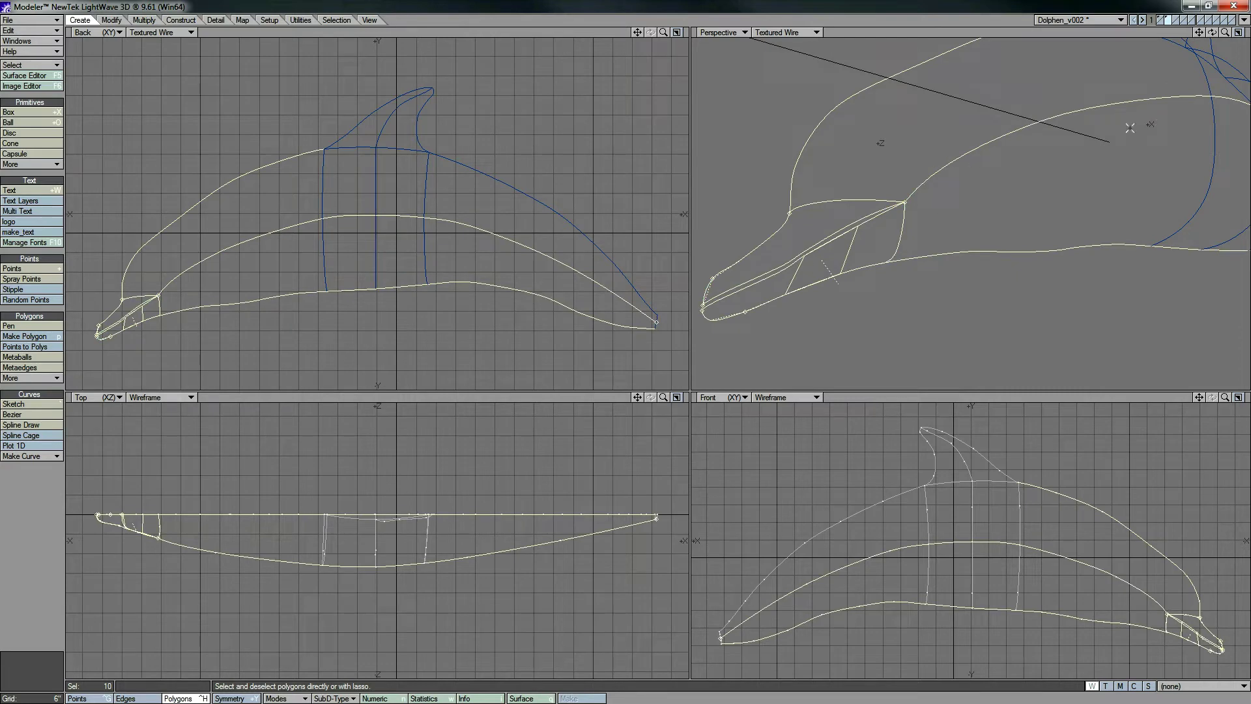
{"action": "key", "text": "p"}
{"action": "key", "text": "/"}
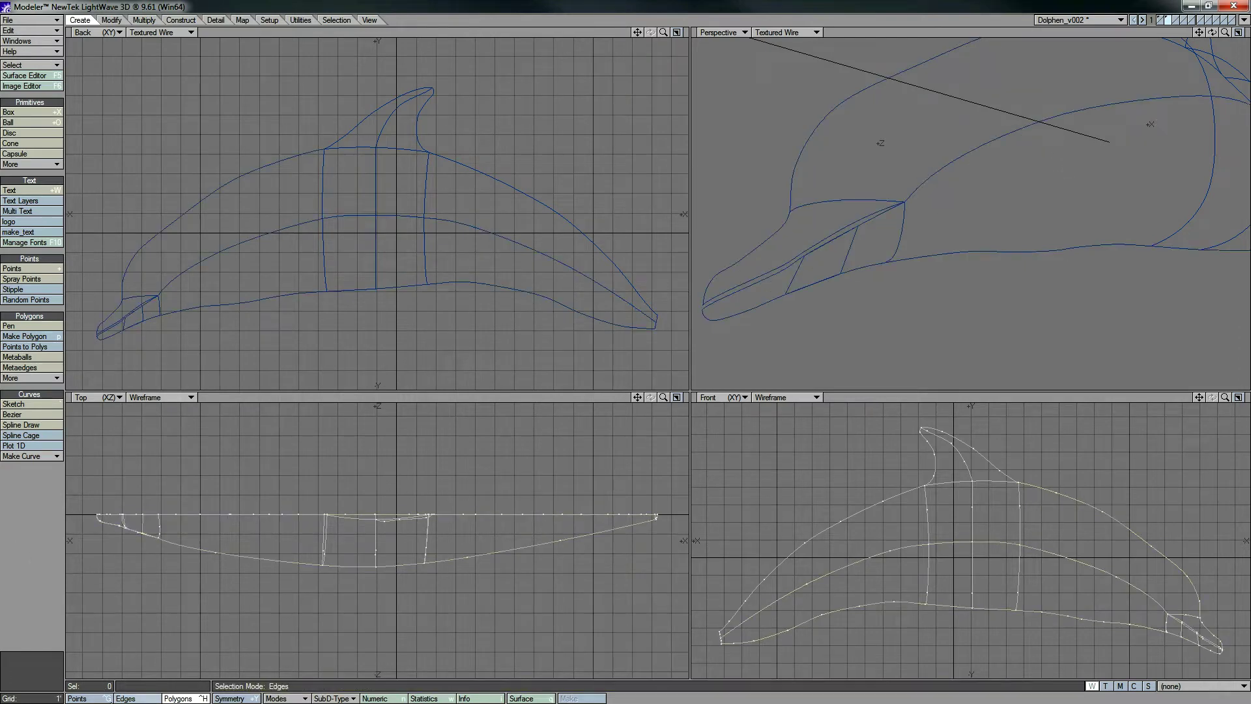
Set the Perspective view to Color Wireframe and fill the upper beak with polygons built from its curve points
{"action": "key", "text": "ctrl+g"}
{"action": "left_click", "coordinate": [785, 32]}
{"action": "left_click", "coordinate": [785, 29]}
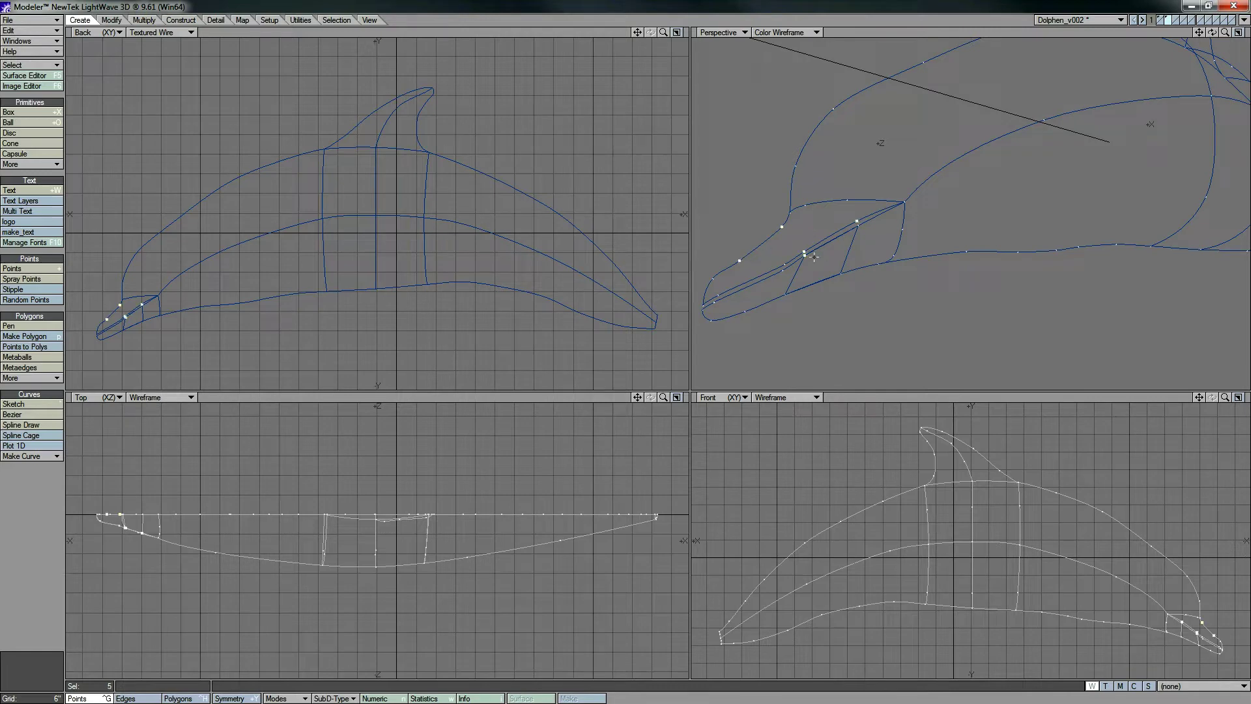
{"action": "key", "text": "p"}
{"action": "key", "text": "p"}
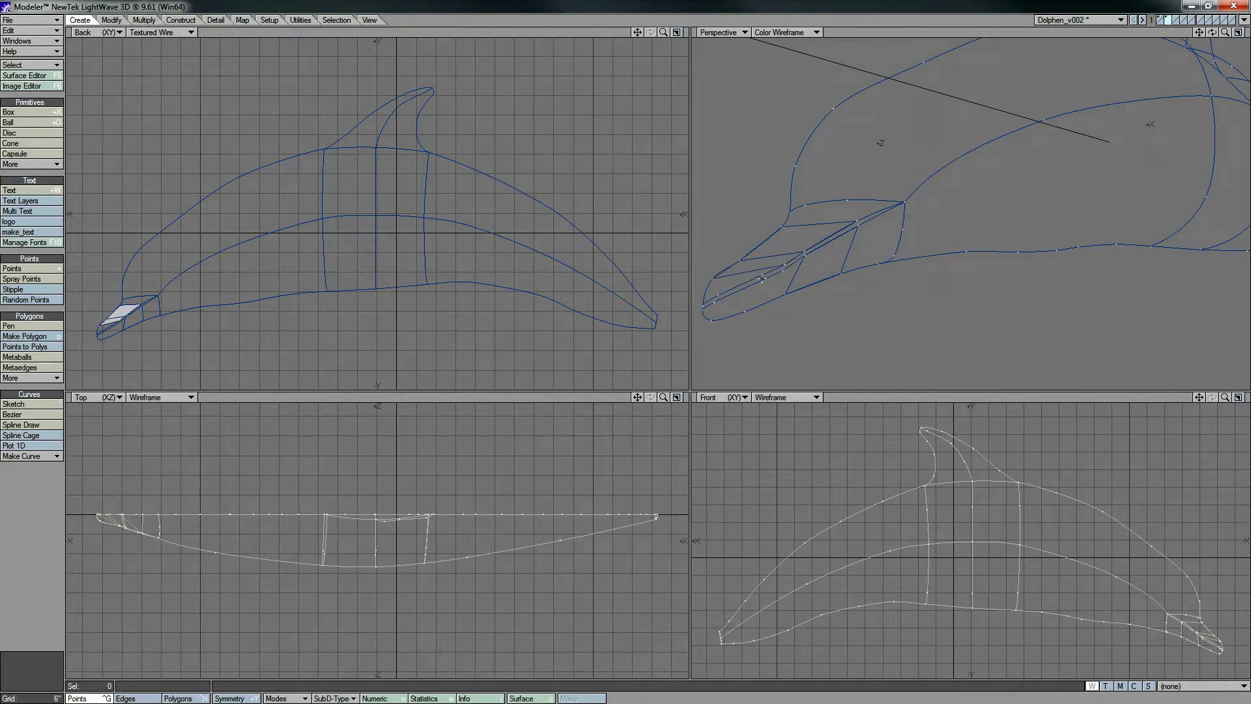
{"action": "key", "text": "p"}
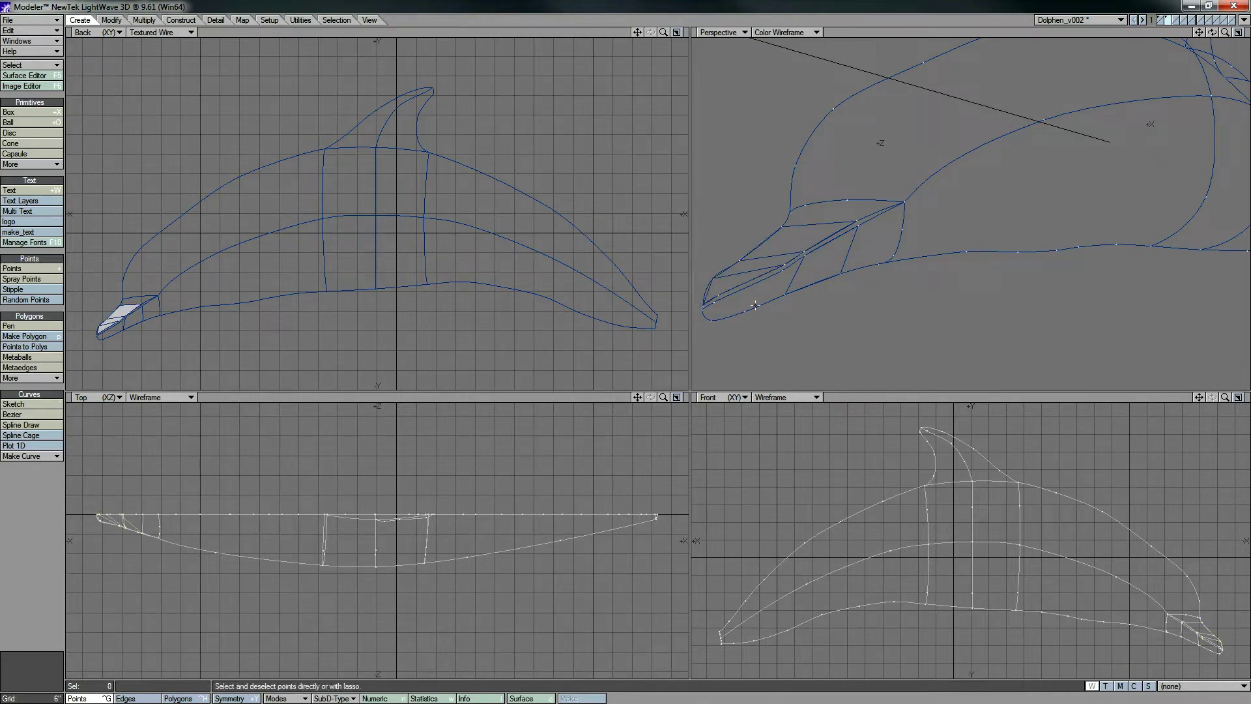
Create polygons near the mouth corner, including one across the rear of the lower jaw
{"action": "left_click_drag", "start_coordinate": [663, 32], "coordinate": [845, 131]}
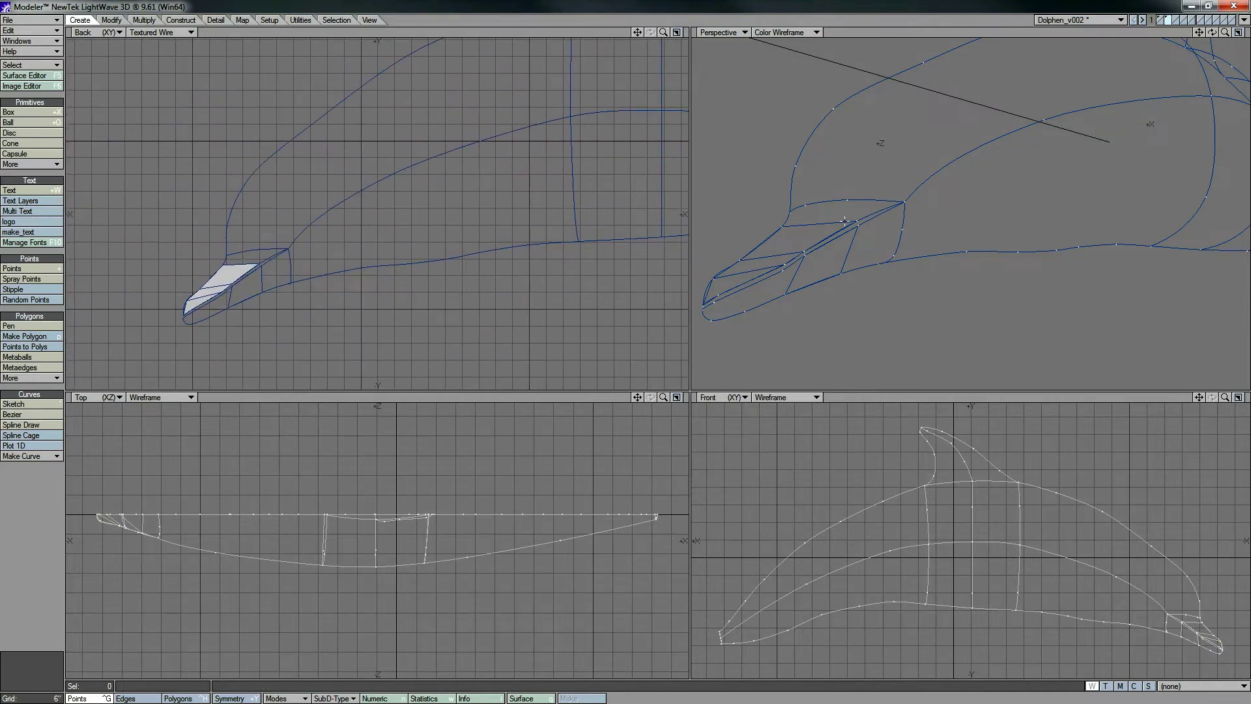
{"action": "key", "text": "p"}
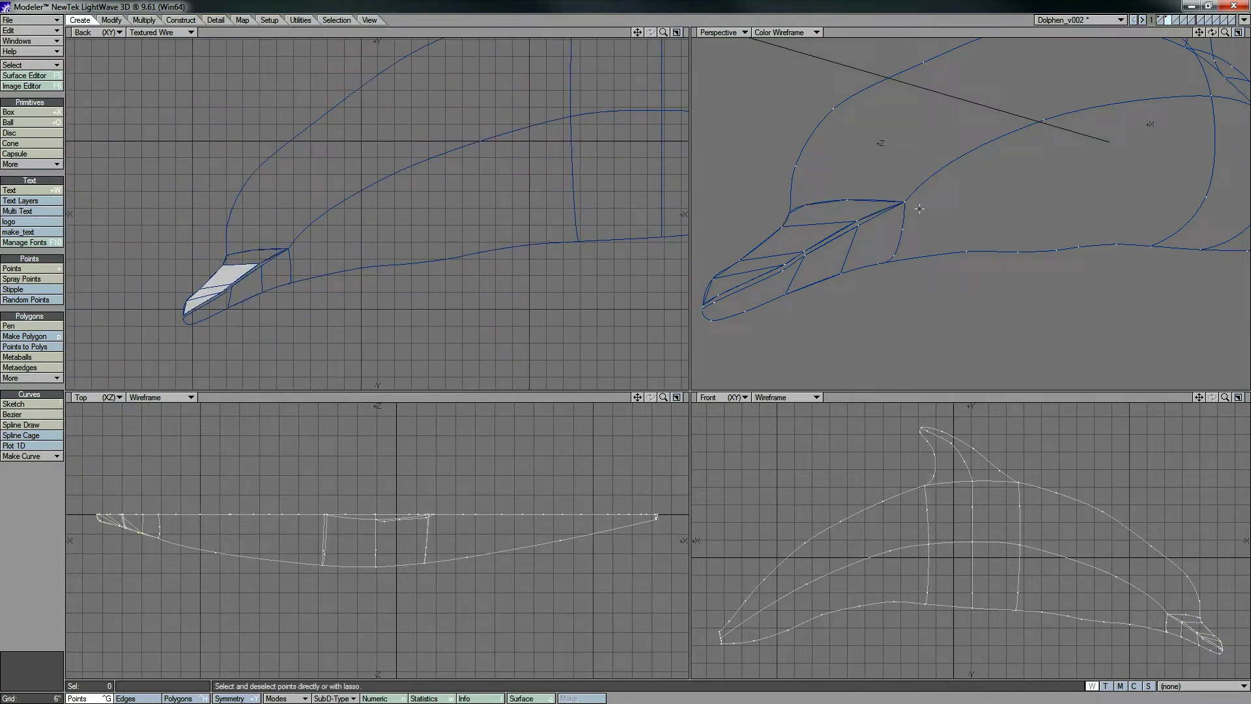
{"action": "key", "text": "p"}
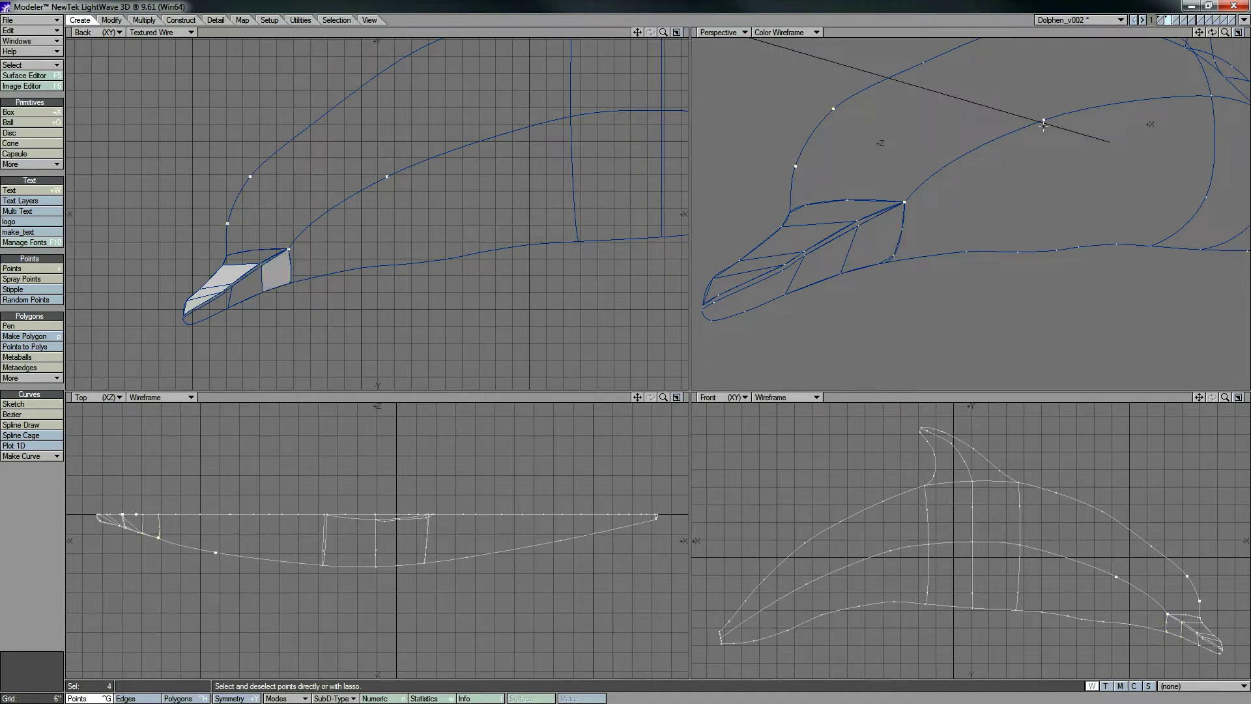
Create a four-point polygon between the forehead's back curve and the side curve above the mouth corner
{"action": "key", "text": "p"}
{"action": "left_click", "coordinate": [834, 107]}
{"action": "left_click_drag", "start_coordinate": [1199, 32], "coordinate": [1160, 60]}
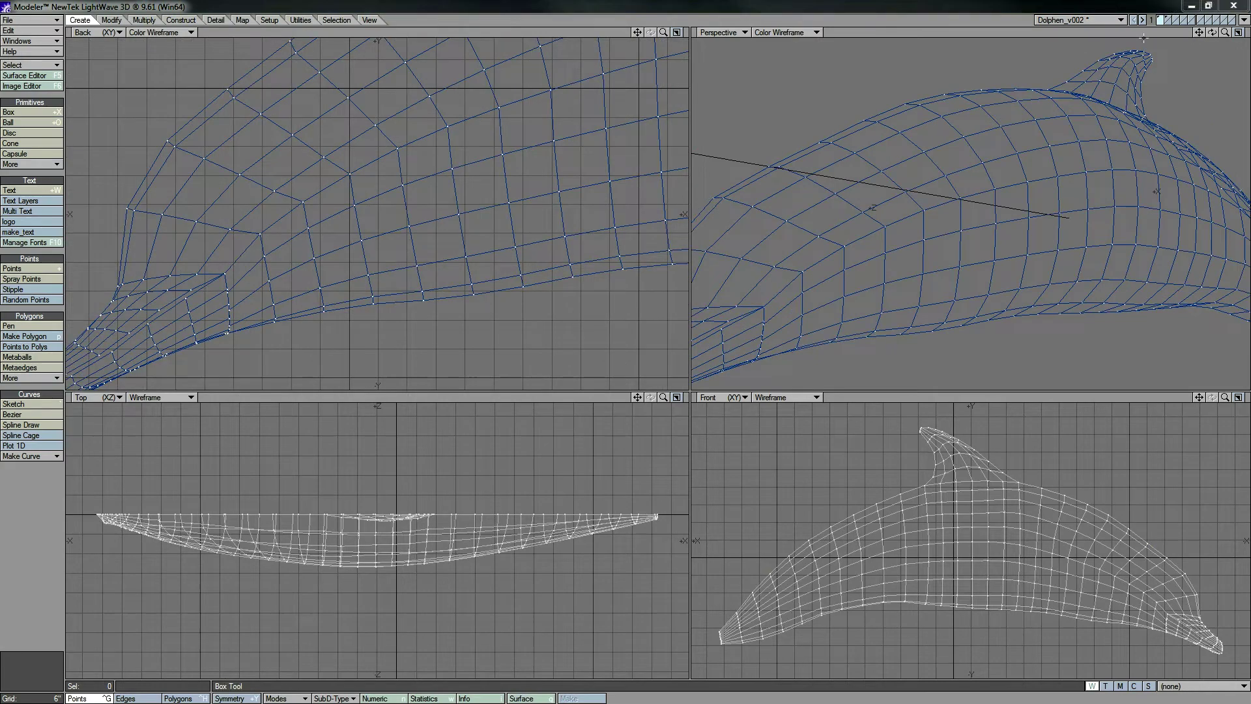
Set the Back view to Textured Wire and fit the front of the dolphin in it
{"action": "left_click_drag", "start_coordinate": [1225, 32], "coordinate": [1159, 36]}
{"action": "left_click", "coordinate": [160, 32]}
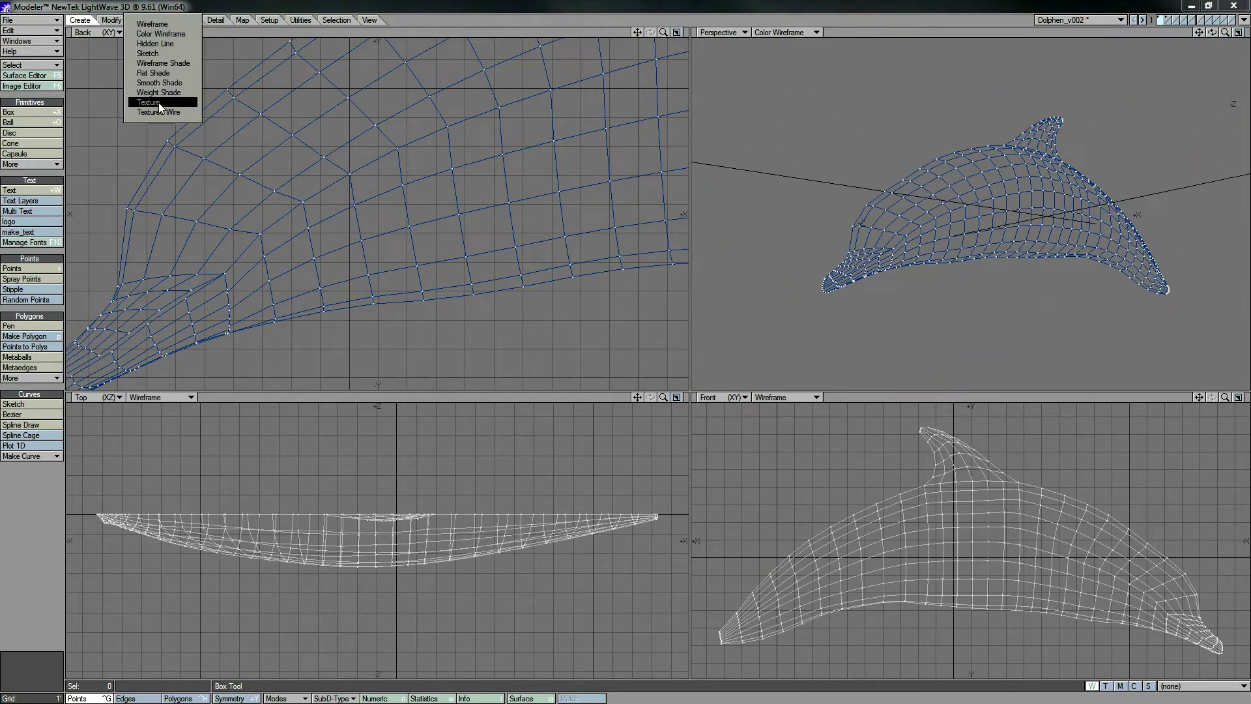
{"action": "left_click", "coordinate": [158, 111]}
{"action": "mouse_move", "coordinate": [663, 33]}
{"action": "left_mouse_down"}
{"action": "mouse_move", "coordinate": [652, 33]}
{"action": "mouse_move", "coordinate": [666, 33]}
{"action": "left_mouse_up"}
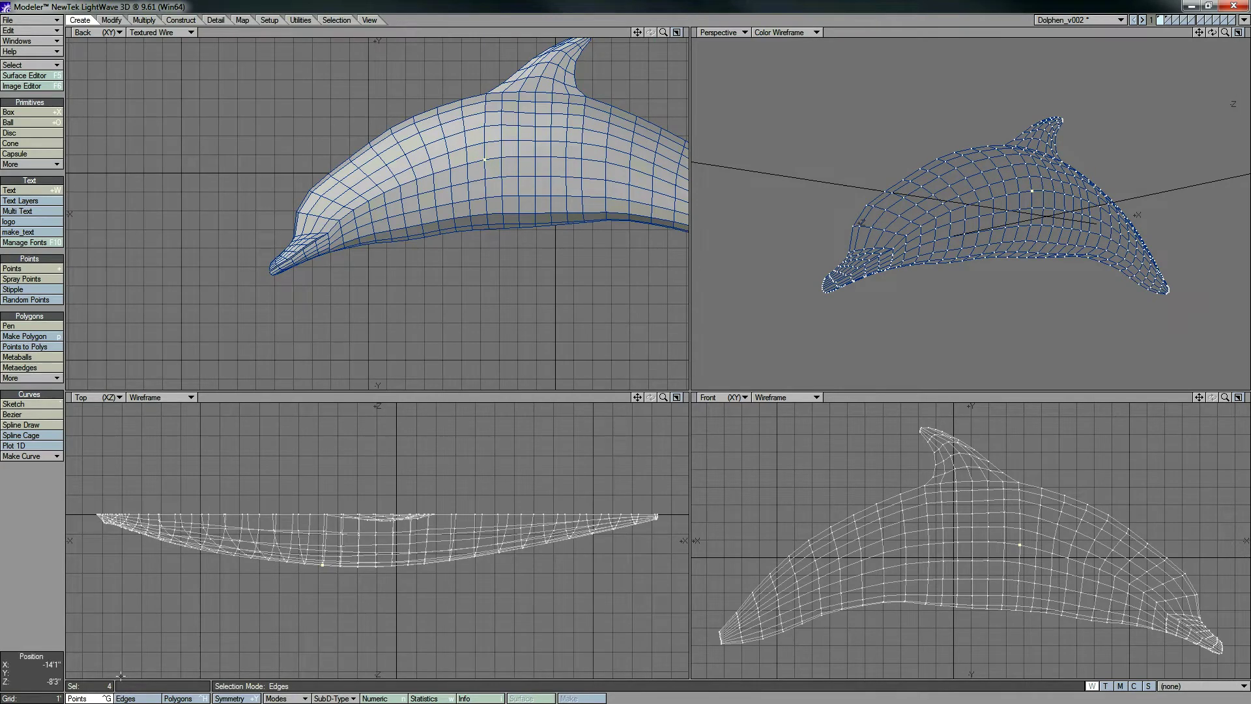
Merge the overlapping points selected on the body's side and at the base of the dorsal fin
{"action": "key", "text": "m"}
{"action": "key", "text": "Return"}
{"action": "key", "text": "m"}
{"action": "key", "text": "Return"}
{"action": "key", "text": "m"}
{"action": "key", "text": "Return"}
{"action": "key", "text": "m"}
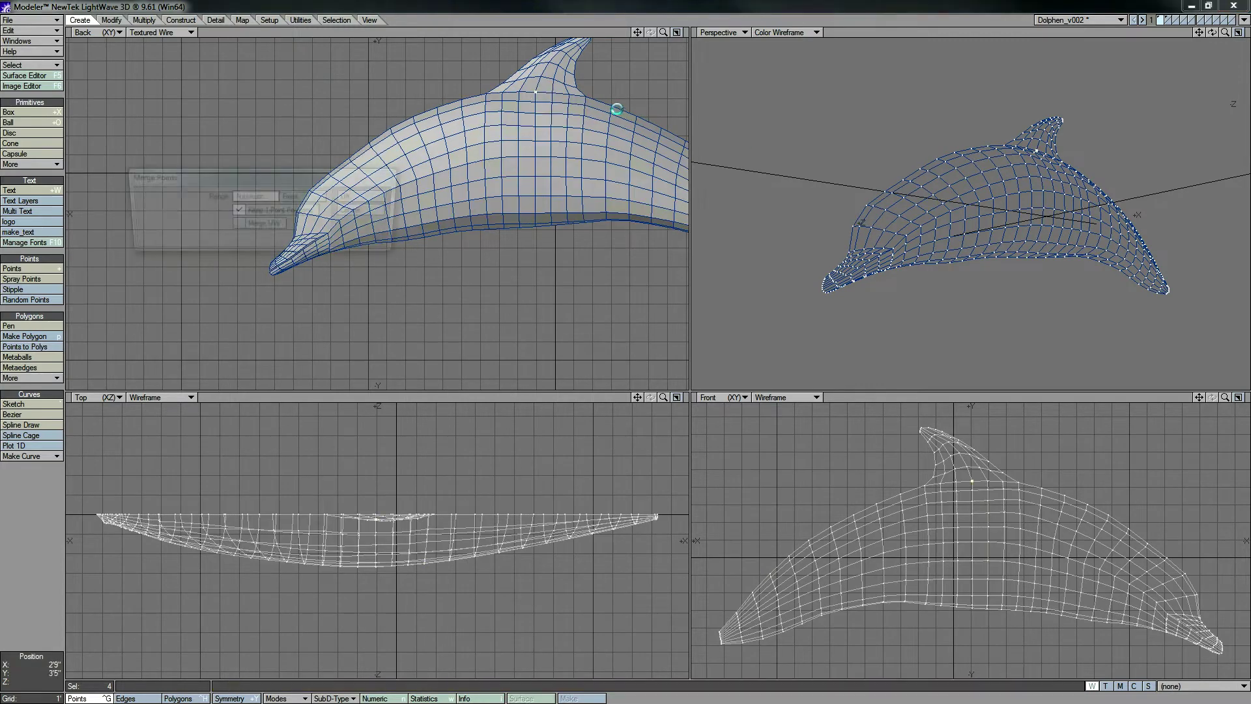
{"action": "key", "text": "Return"}
{"action": "key", "text": "Tab"}
Display only the first layer of the Dolphen_v003 model, leaving the profile curves out of view
{"action": "left_click_drag", "start_coordinate": [638, 32], "coordinate": [571, 52]}
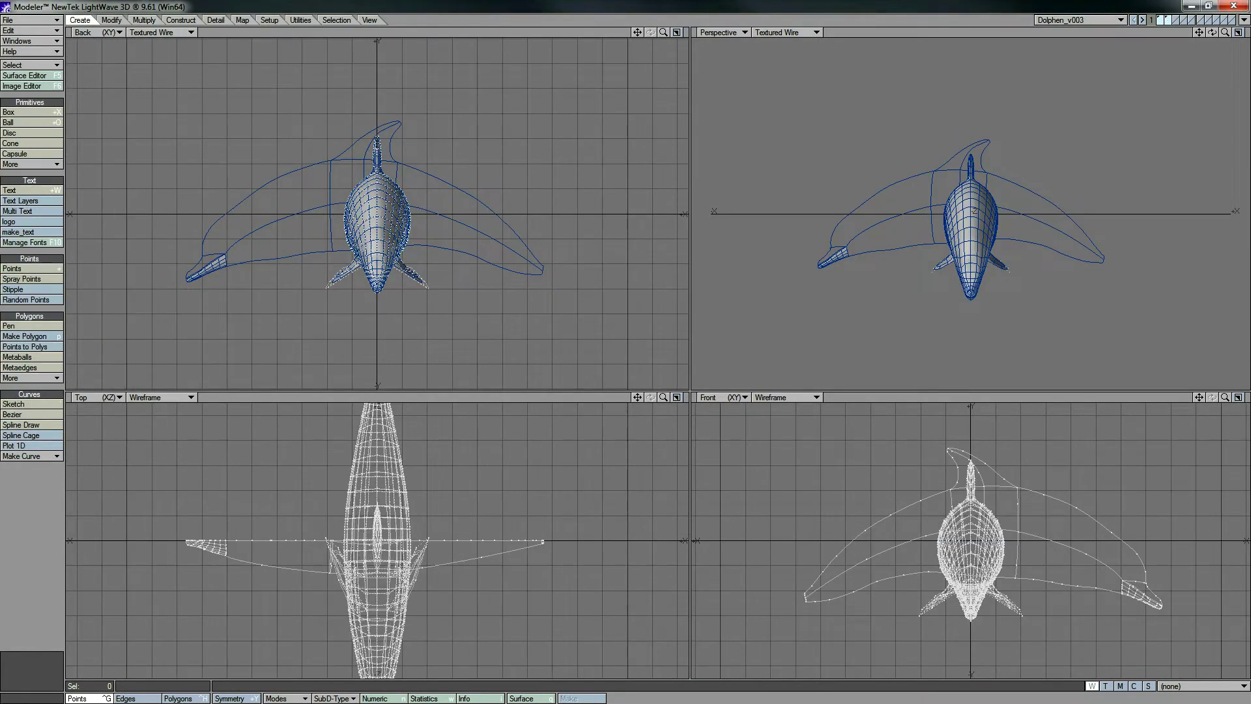
{"action": "left_click", "coordinate": [1162, 20]}
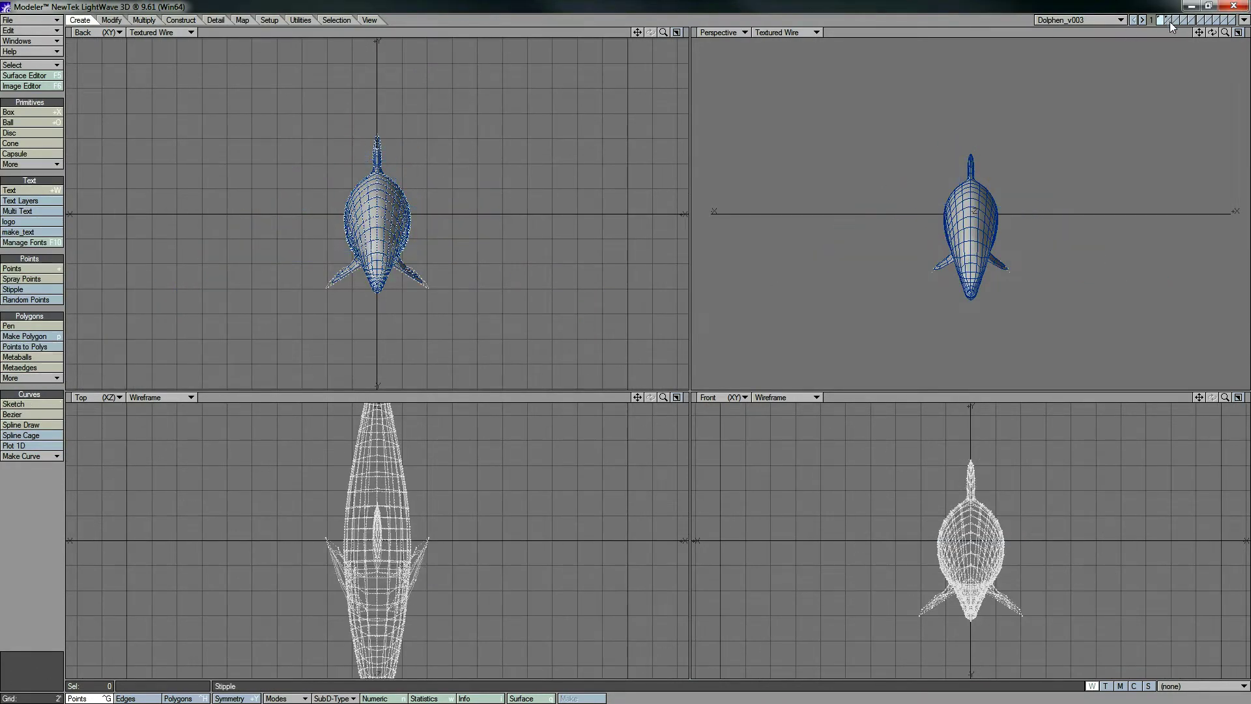
{"action": "left_click", "coordinate": [1171, 25]}
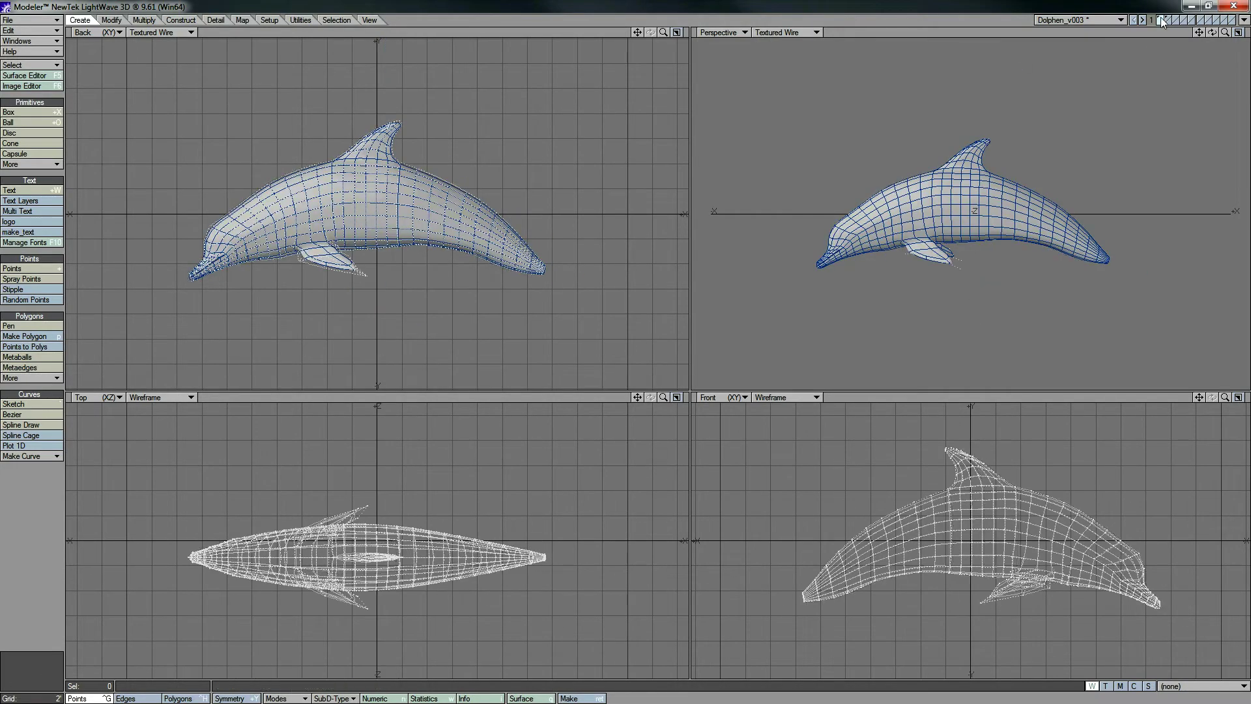
{"action": "left_click", "coordinate": [1171, 21]}
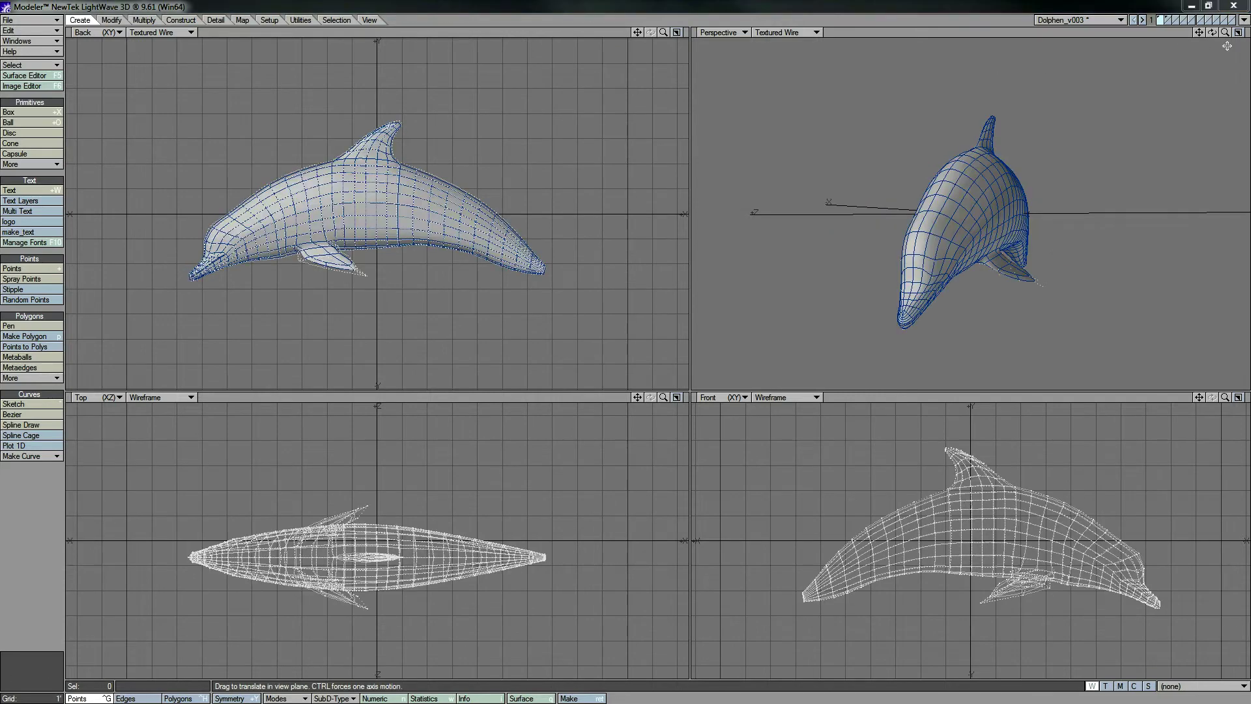
Examine the Dolphen_v004, Dolpien_v005 and bonedDolphin-works! models from several angles in the Perspective view
{"action": "left_click", "coordinate": [1243, 9]}
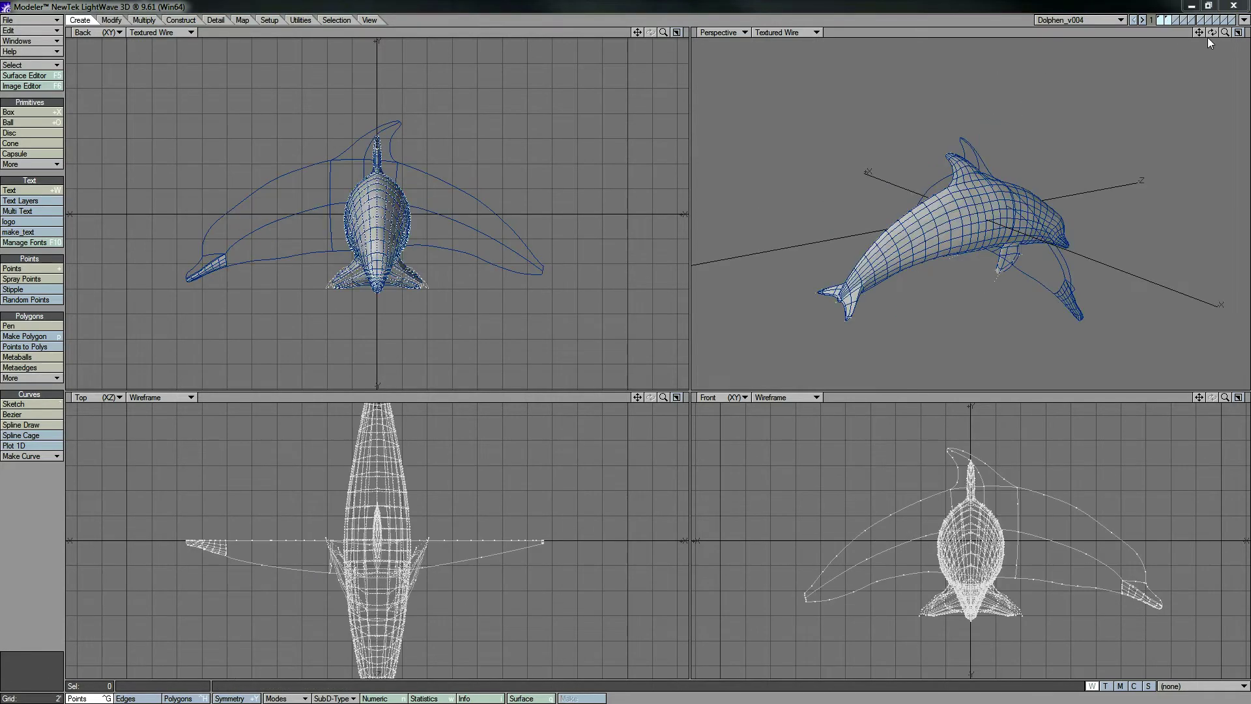
{"action": "left_click_drag", "start_coordinate": [1211, 32], "coordinate": [1200, 28]}
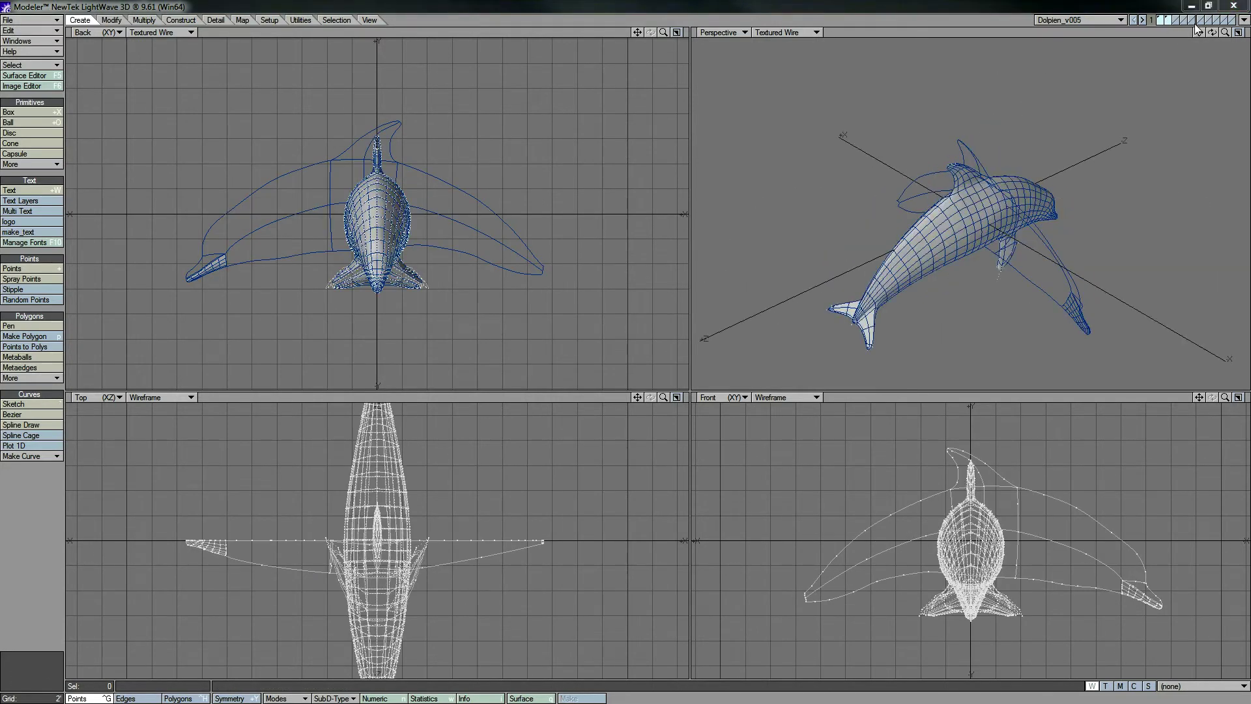
{"action": "left_click_drag", "start_coordinate": [1225, 32], "coordinate": [1250, 46]}
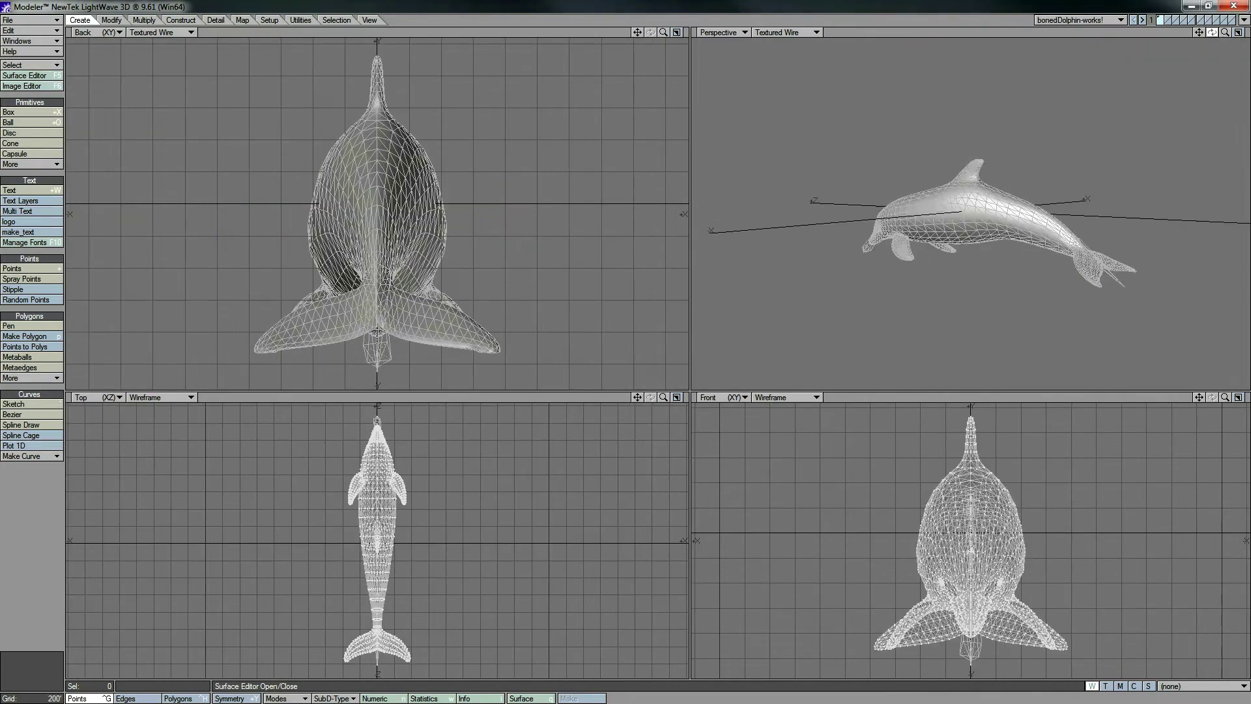
{"action": "left_click_drag", "start_coordinate": [1212, 32], "coordinate": [1214, 32]}
{"action": "mouse_move", "coordinate": [1225, 33]}
{"action": "left_mouse_down"}
{"action": "mouse_move", "coordinate": [1244, 33]}
{"action": "mouse_move", "coordinate": [1228, 22]}
{"action": "mouse_move", "coordinate": [1234, 12]}
{"action": "left_mouse_up"}
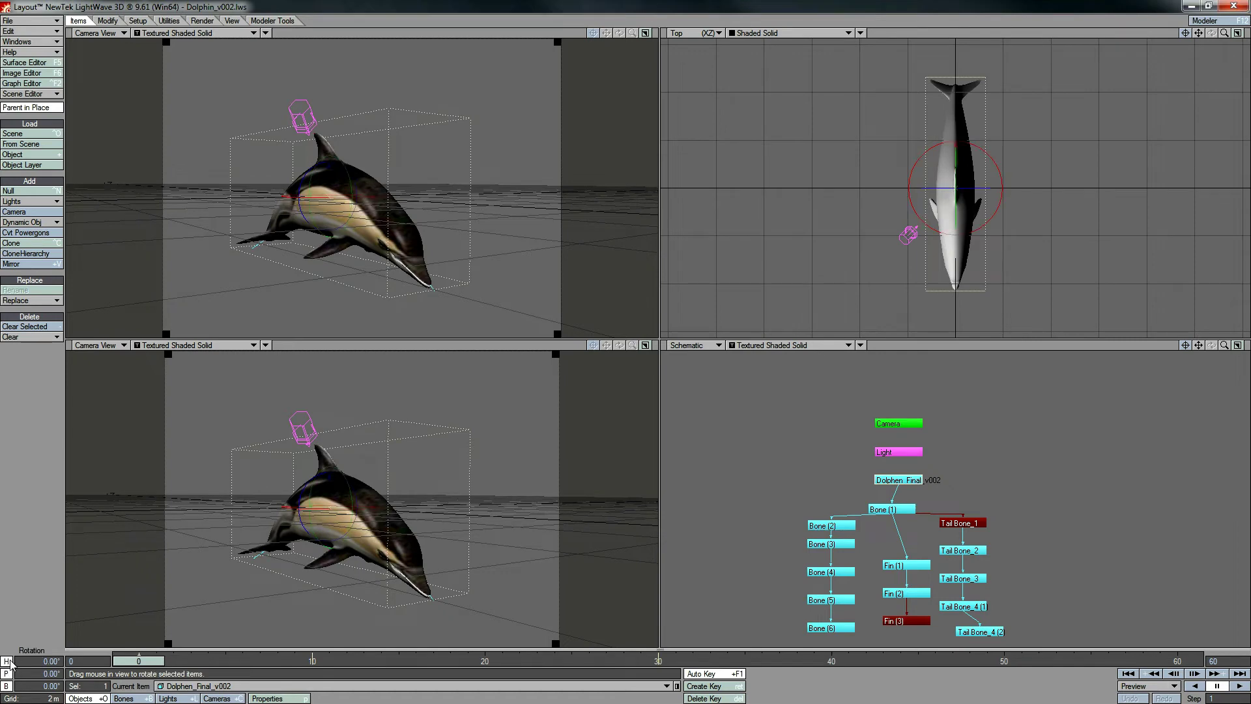
In Layout, disable the X, Y and Z scale channels of Bone (1) in the dolphin rig
{"action": "key", "text": "t"}
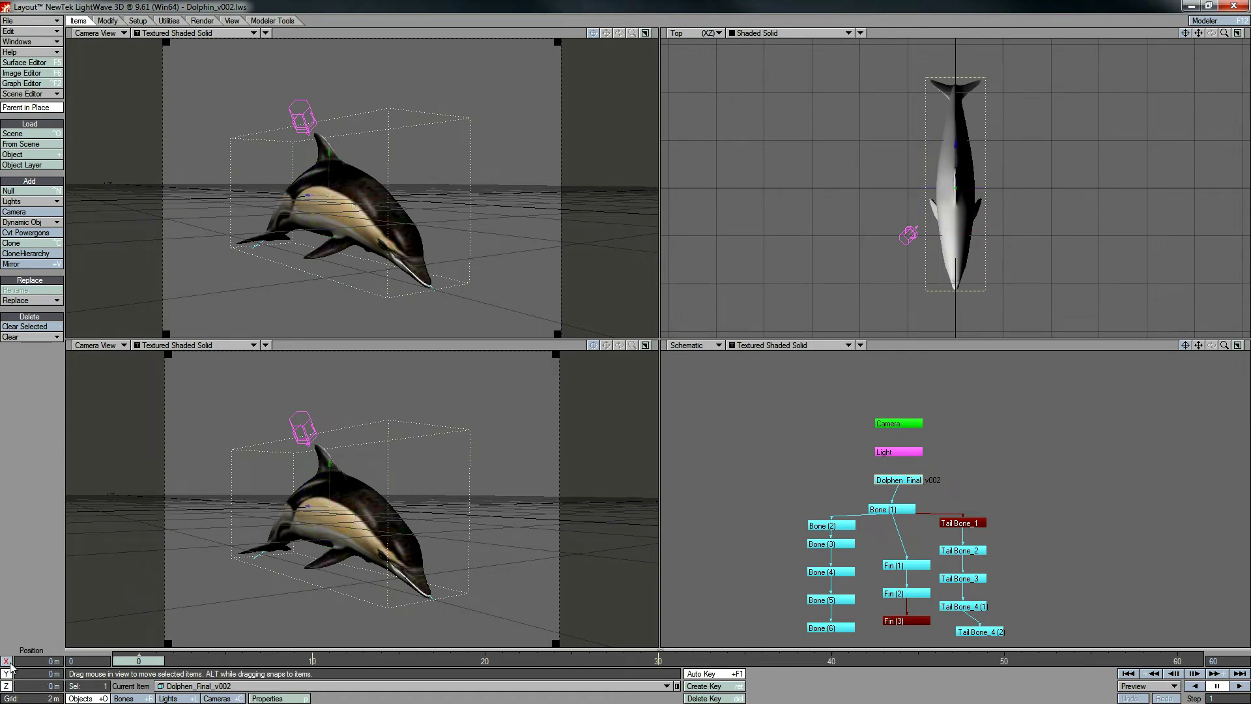
{"action": "left_click", "coordinate": [897, 508]}
{"action": "key", "text": "h"}
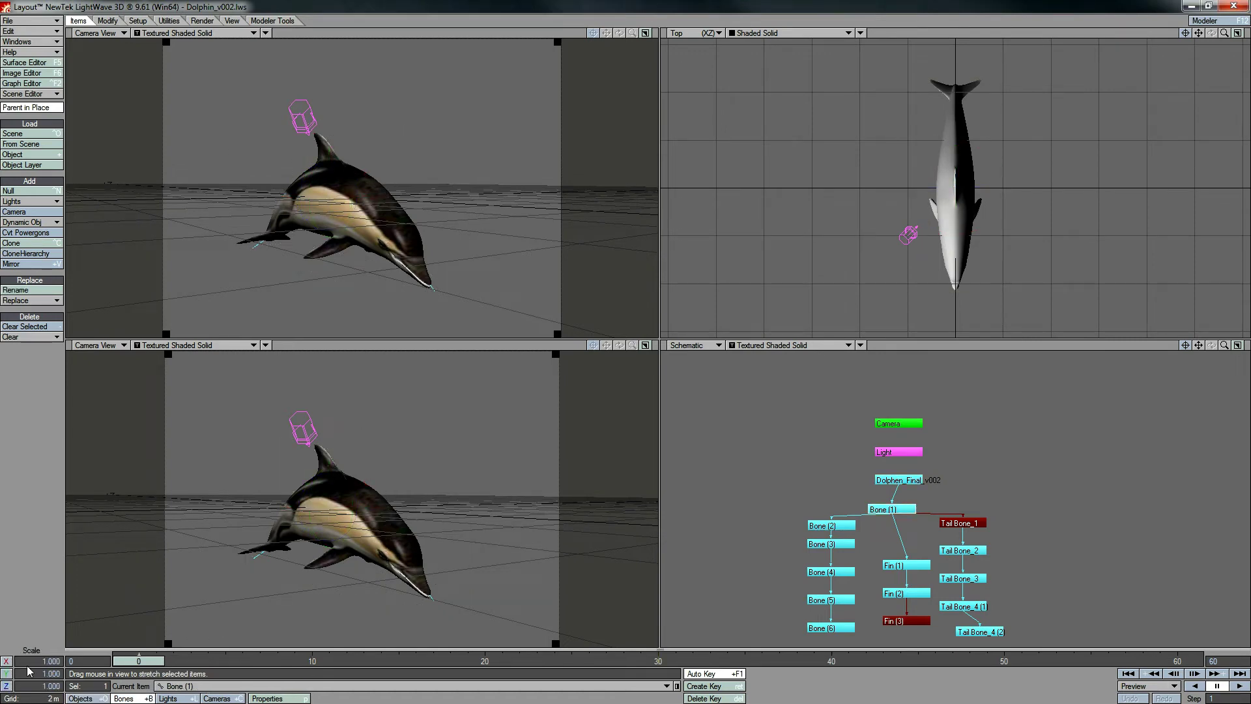
{"action": "key", "text": "y"}
{"action": "key", "text": "t"}
Disable the position and scale channels of Bone (2) through Bone (6) and of the three fin bones
{"action": "right_click_drag", "start_coordinate": [863, 642], "coordinate": [748, 432]}
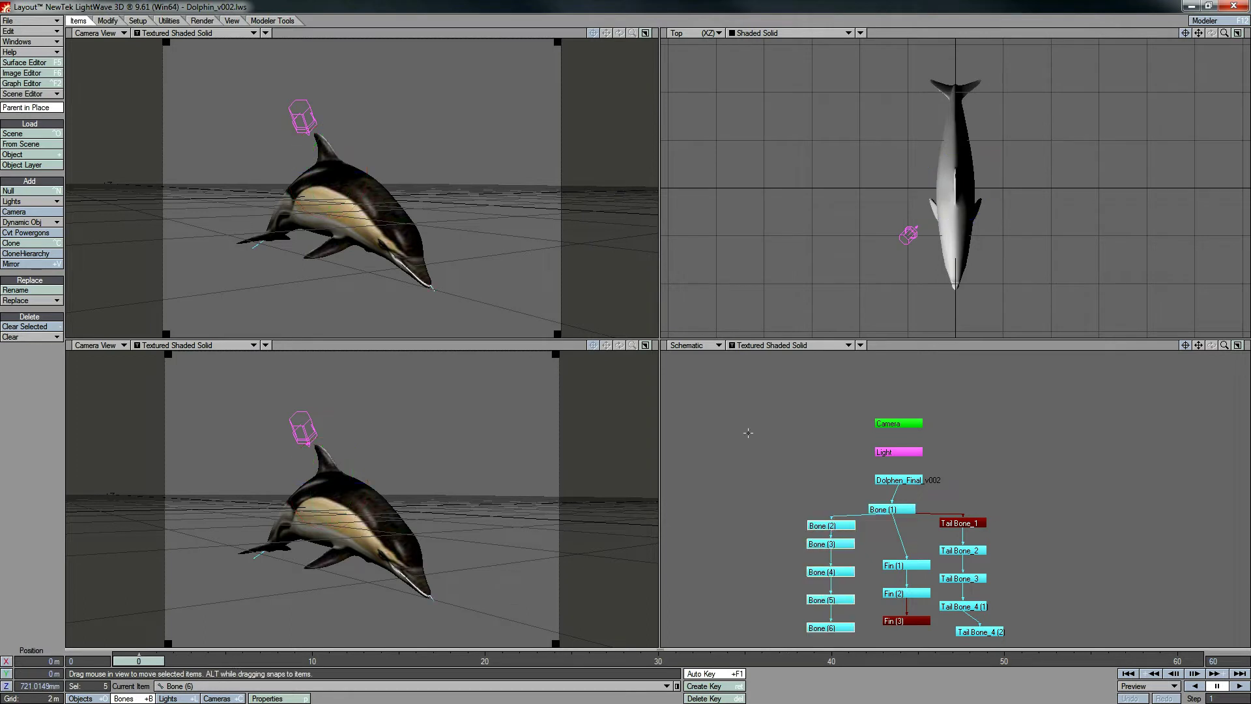
{"action": "key", "text": "h"}
{"action": "left_click_drag", "start_coordinate": [935, 646], "coordinate": [877, 554]}
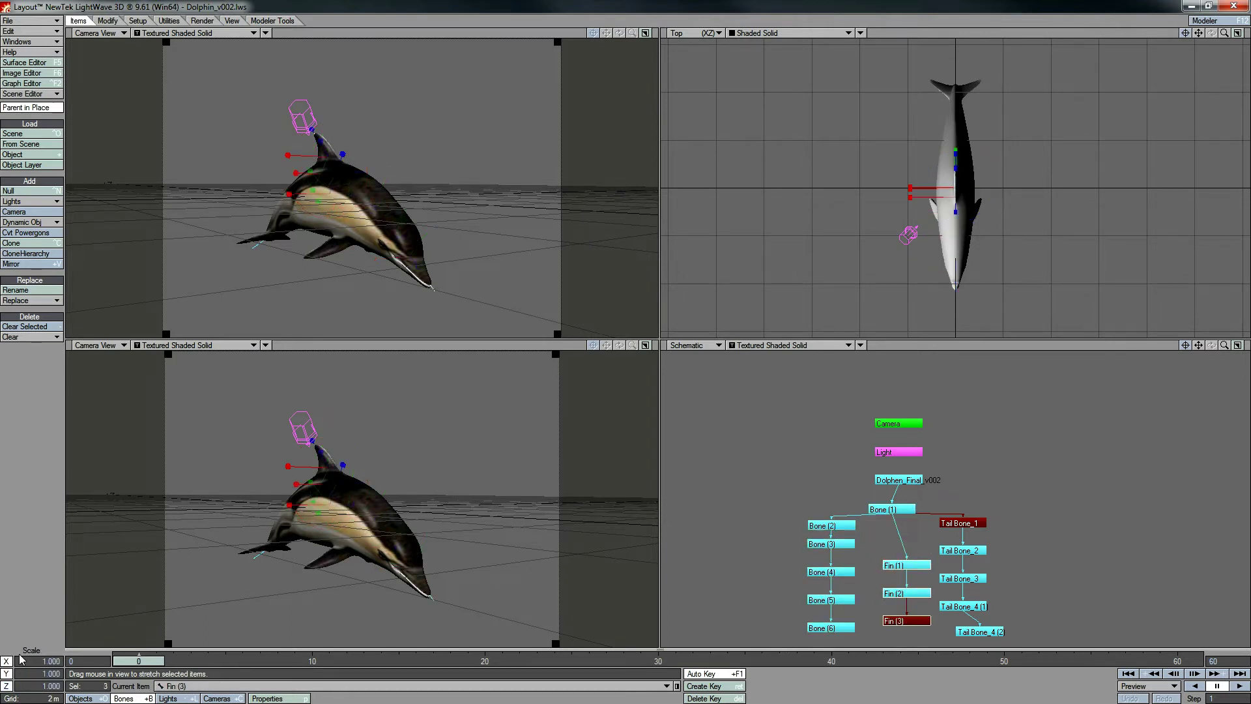
{"action": "key", "text": "t"}
Disable the X, Y and Z scale channels of all five tail bones
{"action": "left_click_drag", "start_coordinate": [1004, 647], "coordinate": [936, 473]}
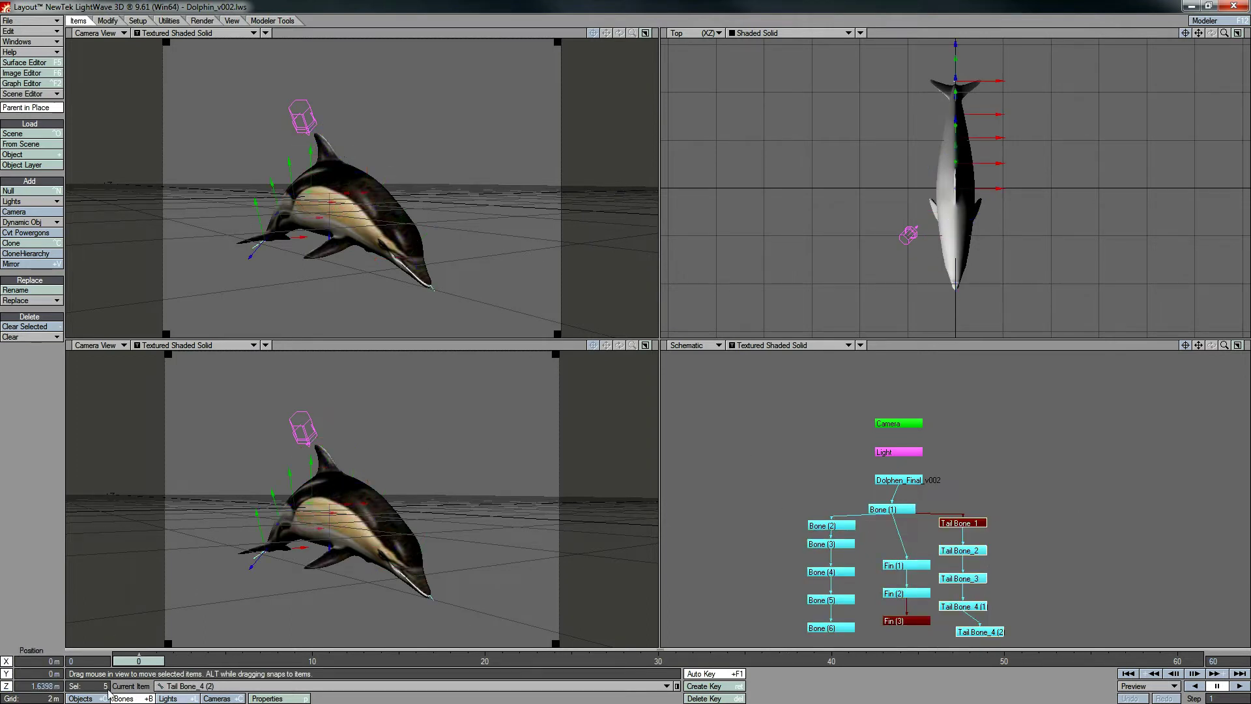
{"action": "key", "text": "y"}
{"action": "key", "text": "h"}
{"action": "left_click", "coordinate": [7, 661]}
{"action": "left_click", "coordinate": [7, 673]}
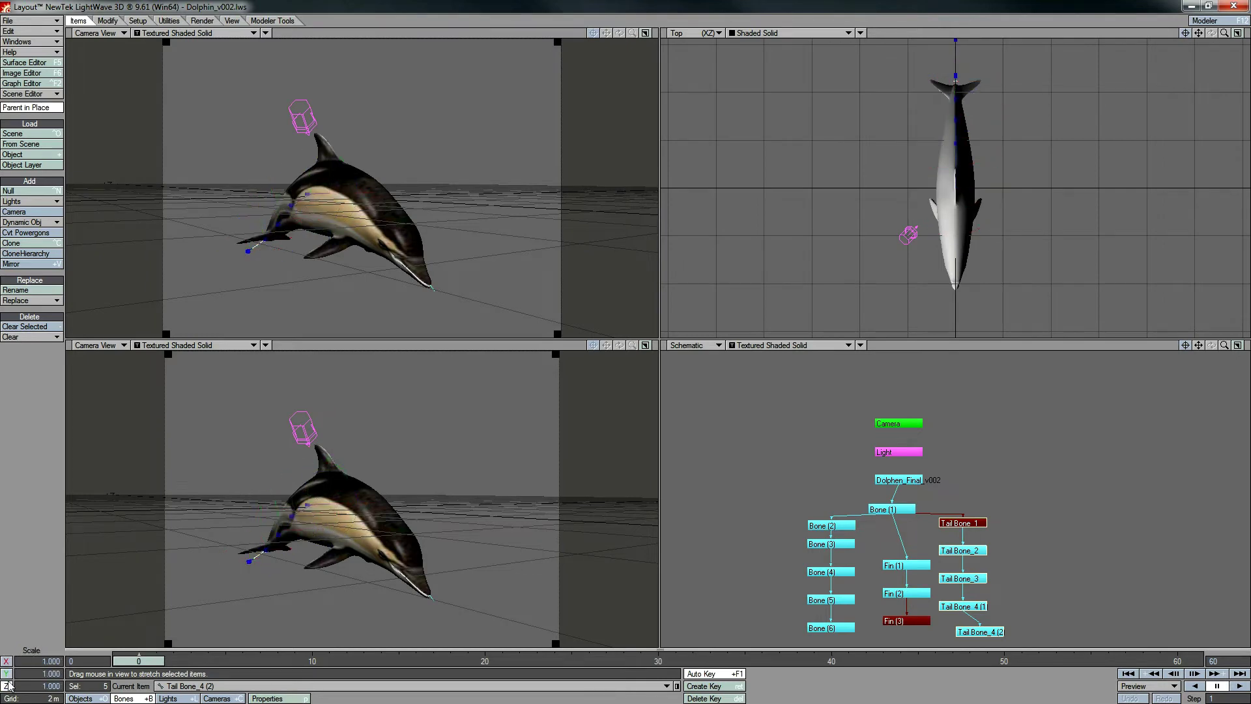
{"action": "left_click", "coordinate": [7, 686]}
Put Bone (1) in Rotate mode and open the properties of the Dolphen_Final_v002 object
{"action": "left_click", "coordinate": [892, 509]}
{"action": "key", "text": "y"}
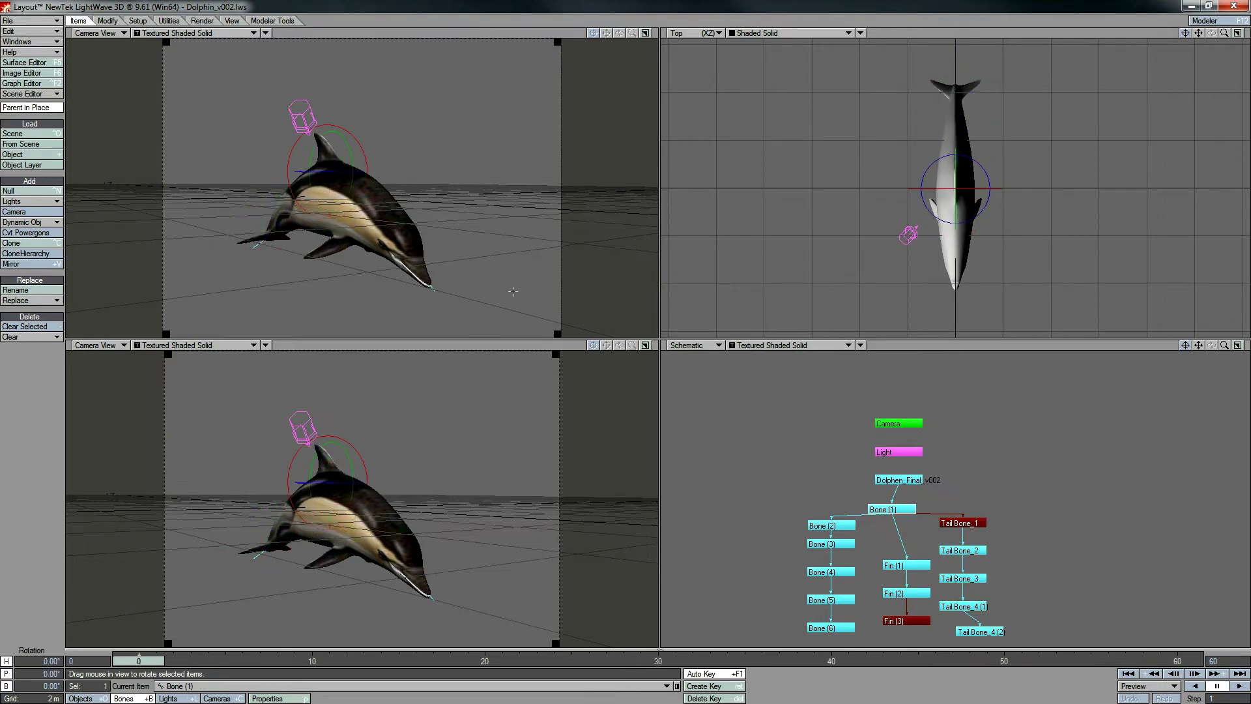
{"action": "key", "text": "p"}
{"action": "key", "text": "p"}
{"action": "key", "text": "shift+o"}
{"action": "key", "text": "p"}
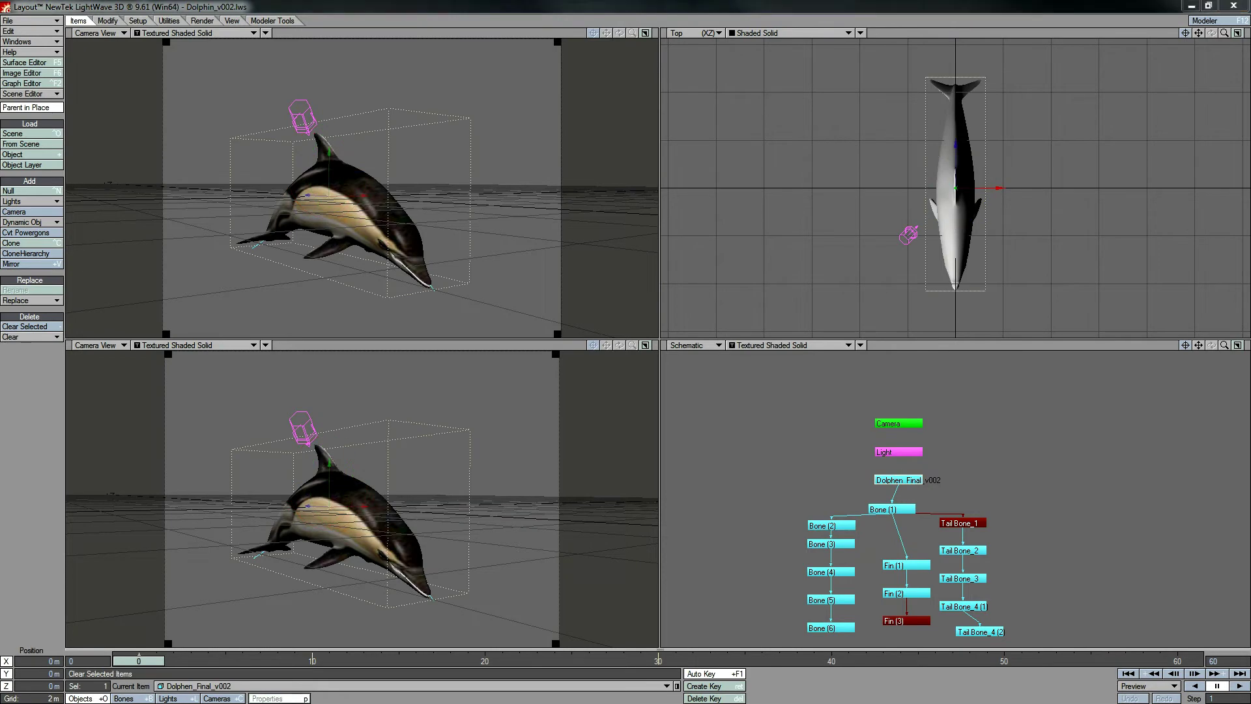
{"action": "double_click", "coordinate": [264, 348]}
{"action": "left_click", "coordinate": [419, 75]}
{"action": "left_click_drag", "start_coordinate": [313, 294], "coordinate": [336, 379]}
{"action": "left_click_drag", "start_coordinate": [1225, 32], "coordinate": [1244, 32]}
{"action": "left_click_drag", "start_coordinate": [336, 378], "coordinate": [336, 379]}
{"action": "left_click_drag", "start_coordinate": [336, 396], "coordinate": [339, 429]}
{"action": "left_click", "coordinate": [489, 353]}
Rotate Bone (2) through Bone (6) to about -8.8° heading and -9.8° pitch at frame 0 and render a test frame
{"action": "left_click_drag", "start_coordinate": [785, 493], "coordinate": [862, 638]}
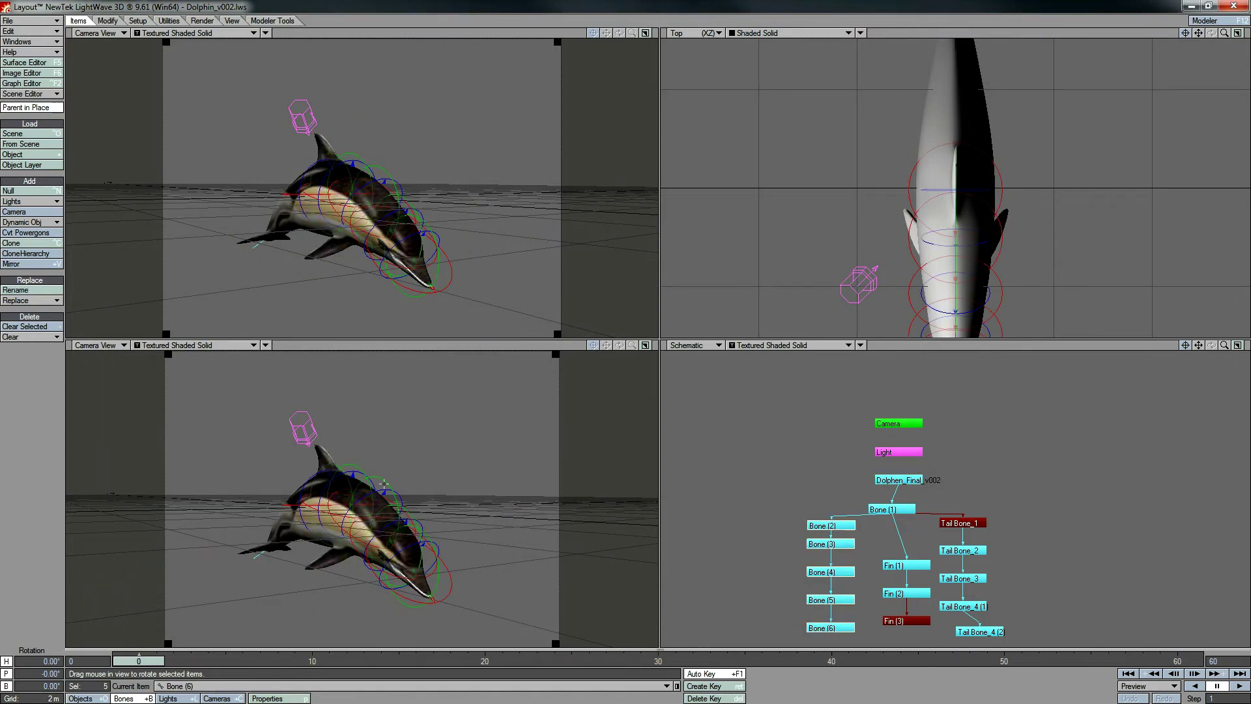
{"action": "left_click_drag", "start_coordinate": [383, 483], "coordinate": [355, 420]}
{"action": "key", "text": "F9"}
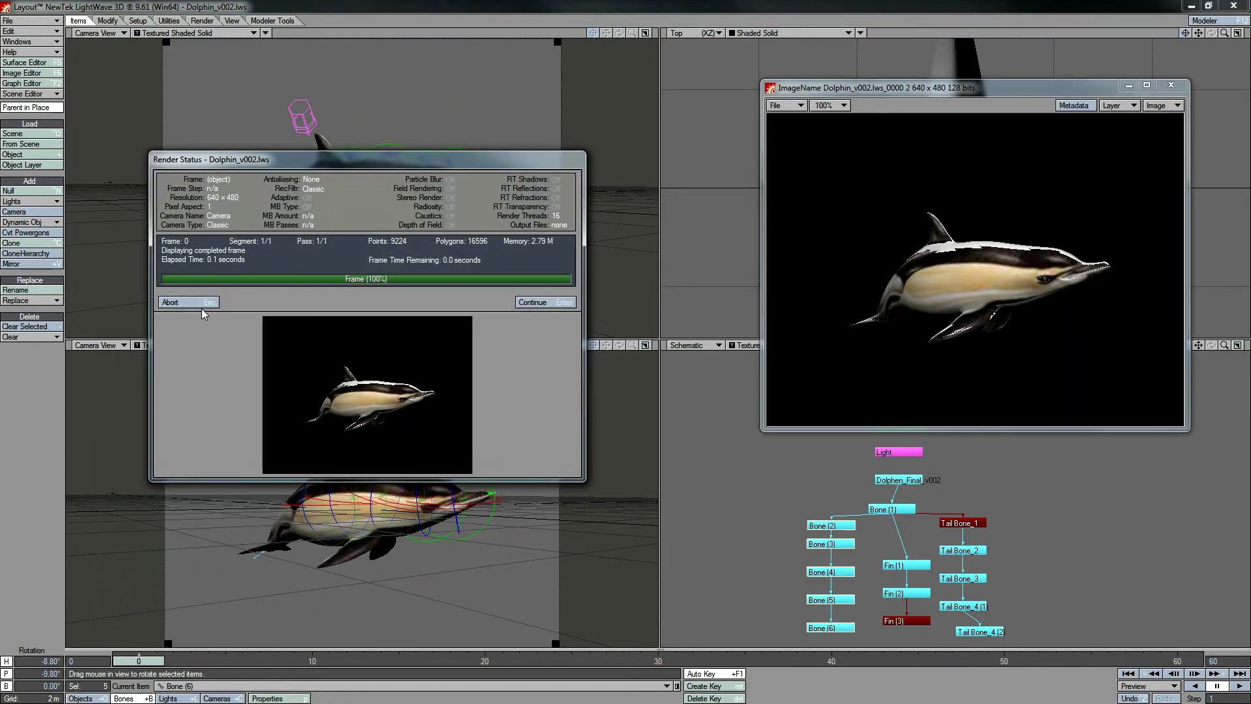
{"action": "left_click", "coordinate": [202, 306]}
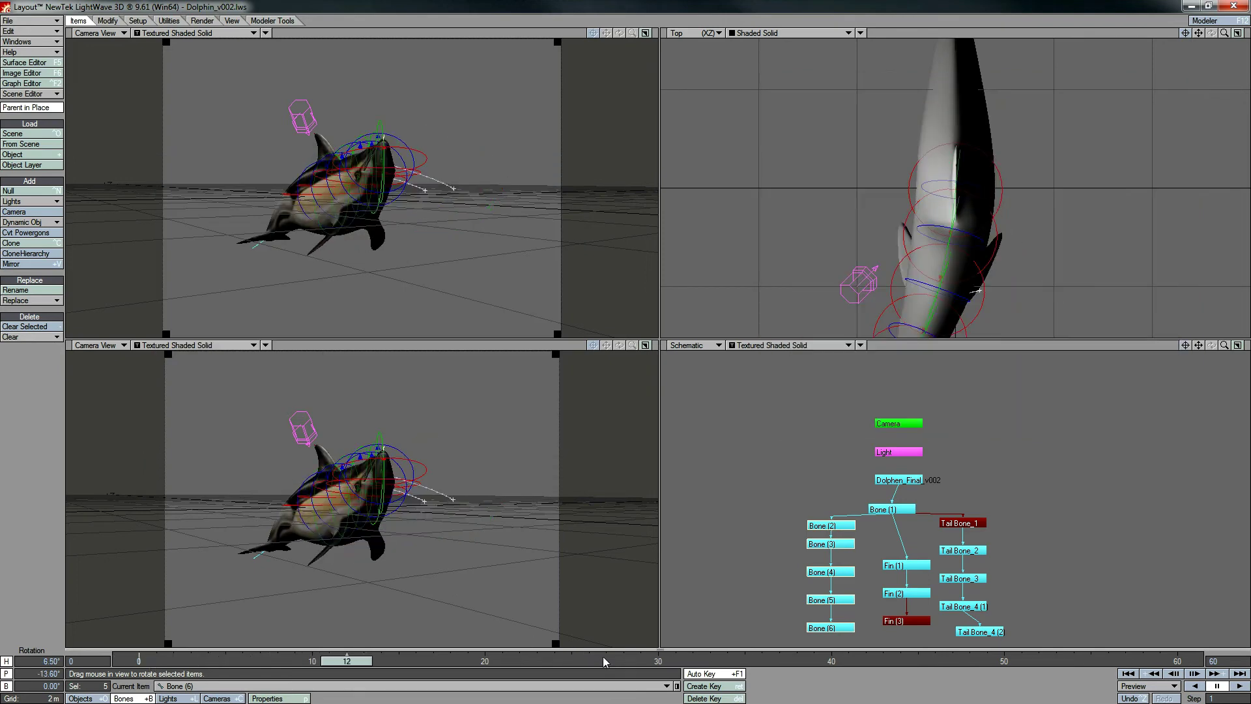
Animate Bone (2) through Bone (6) up to frame 60, with about 6.5° heading and -13.6° pitch at frame 12
{"action": "left_click_drag", "start_coordinate": [384, 483], "coordinate": [358, 484]}
{"action": "left_click_drag", "start_coordinate": [1004, 661], "coordinate": [1177, 661]}
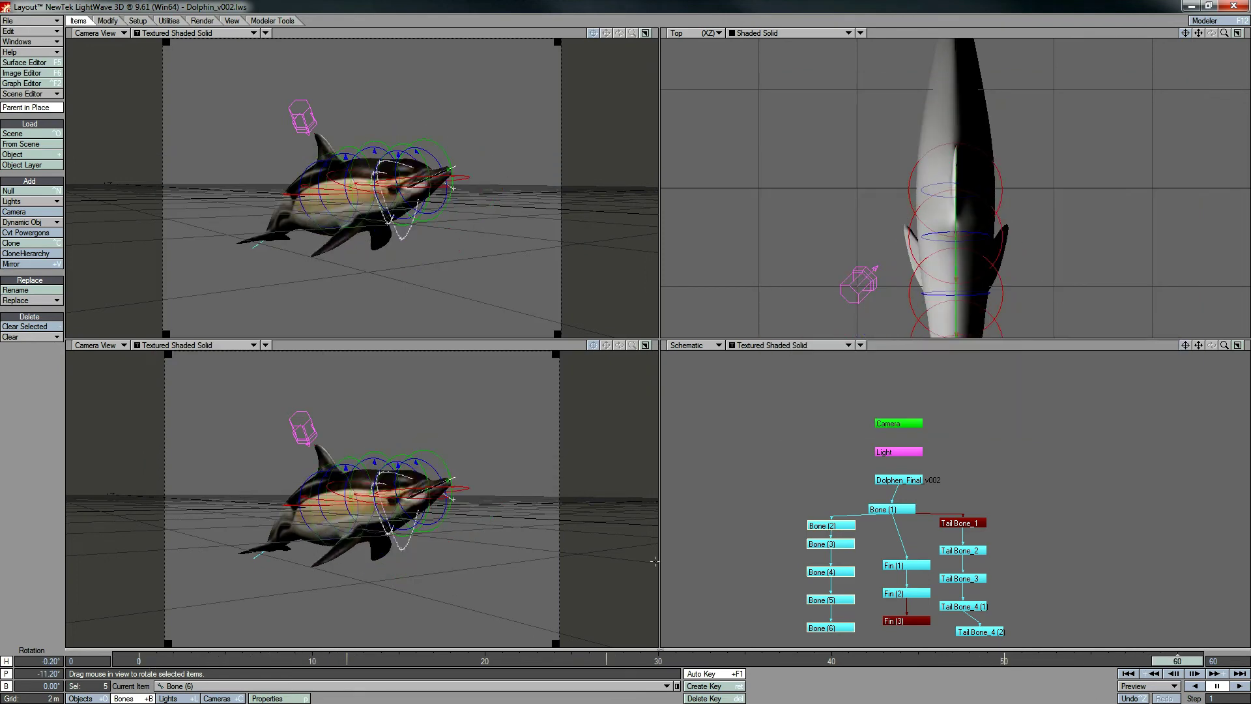
{"action": "left_click_drag", "start_coordinate": [384, 483], "coordinate": [332, 484]}
{"action": "left_click_drag", "start_coordinate": [1195, 660], "coordinate": [167, 660]}
Animate the tail bones' rotation from frame 0 to 60, with about 13° heading and -12.4° pitch at frame 10
{"action": "left_click_drag", "start_coordinate": [946, 482], "coordinate": [1024, 647]}
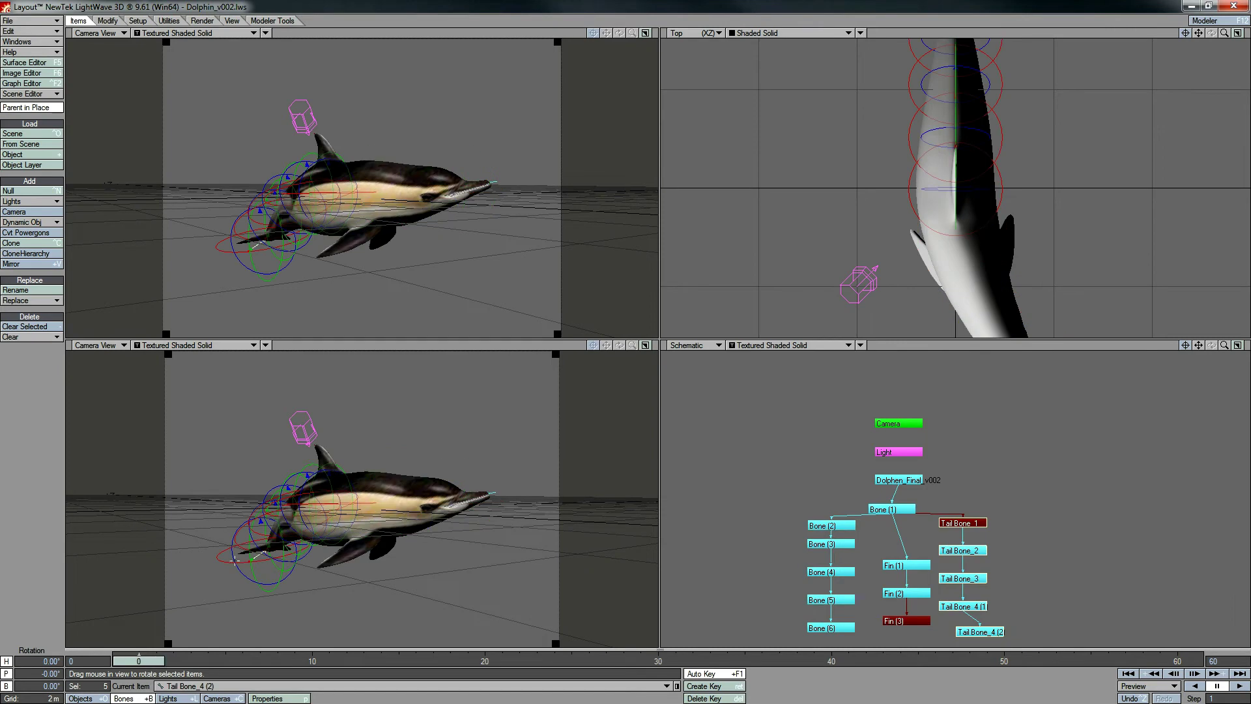
{"action": "left_click", "coordinate": [312, 660]}
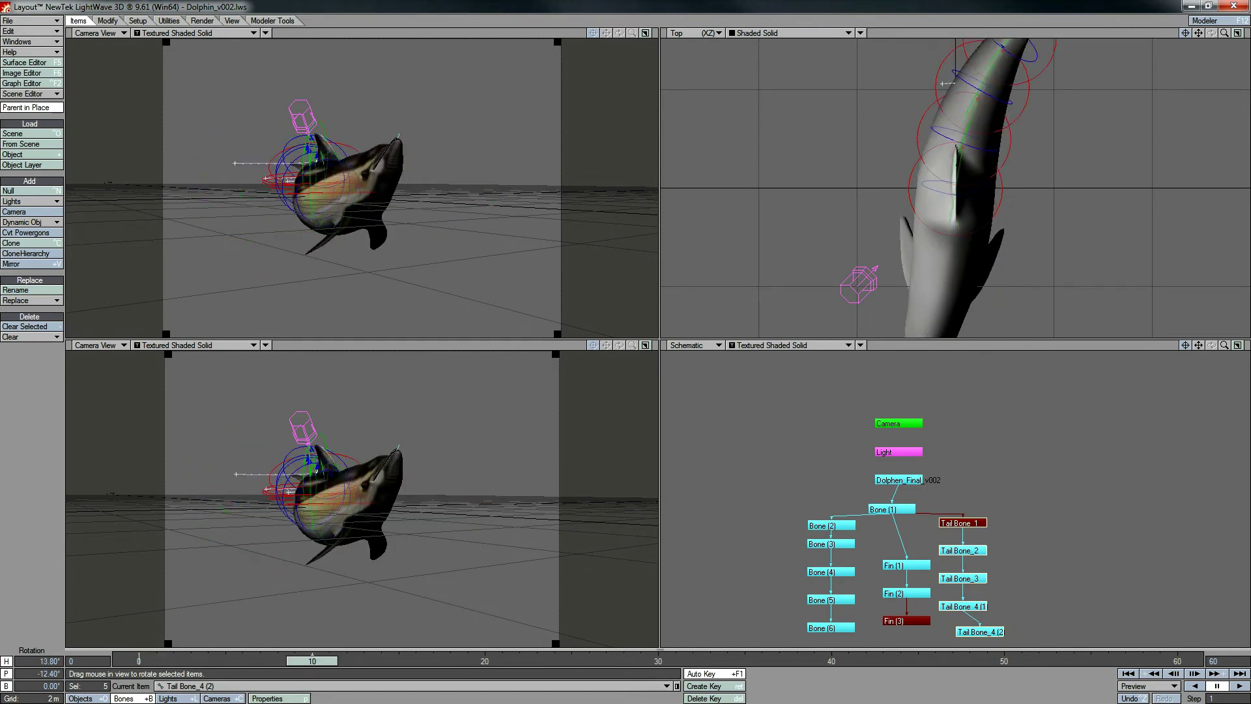
{"action": "left_click", "coordinate": [485, 661]}
{"action": "left_click_drag", "start_coordinate": [423, 515], "coordinate": [456, 508]}
{"action": "left_click", "coordinate": [658, 660]}
{"action": "left_click", "coordinate": [831, 660]}
{"action": "left_click_drag", "start_coordinate": [831, 660], "coordinate": [1177, 660]}
{"action": "left_click_drag", "start_coordinate": [456, 515], "coordinate": [417, 567]}
Animate the rotation of the three fin bones from frame 0 to frame 60
{"action": "left_click", "coordinate": [891, 509]}
{"action": "left_click_drag", "start_coordinate": [1177, 661], "coordinate": [139, 660]}
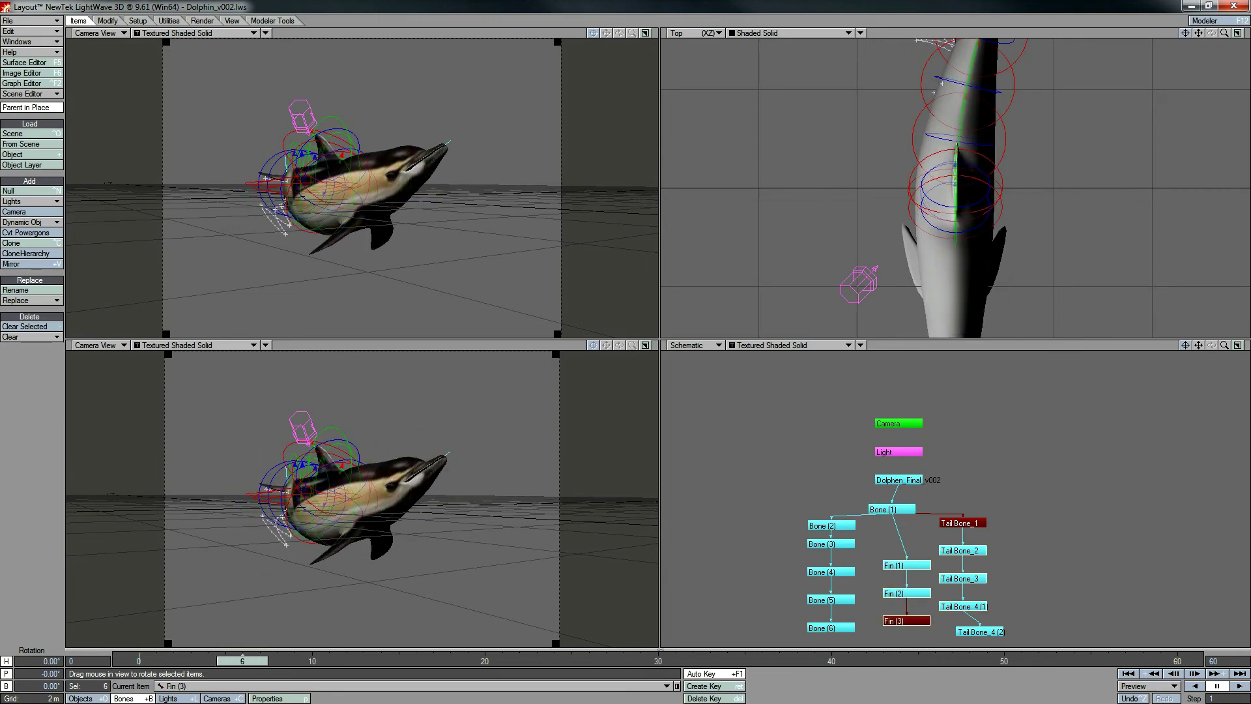
{"action": "left_click_drag", "start_coordinate": [886, 516], "coordinate": [903, 645]}
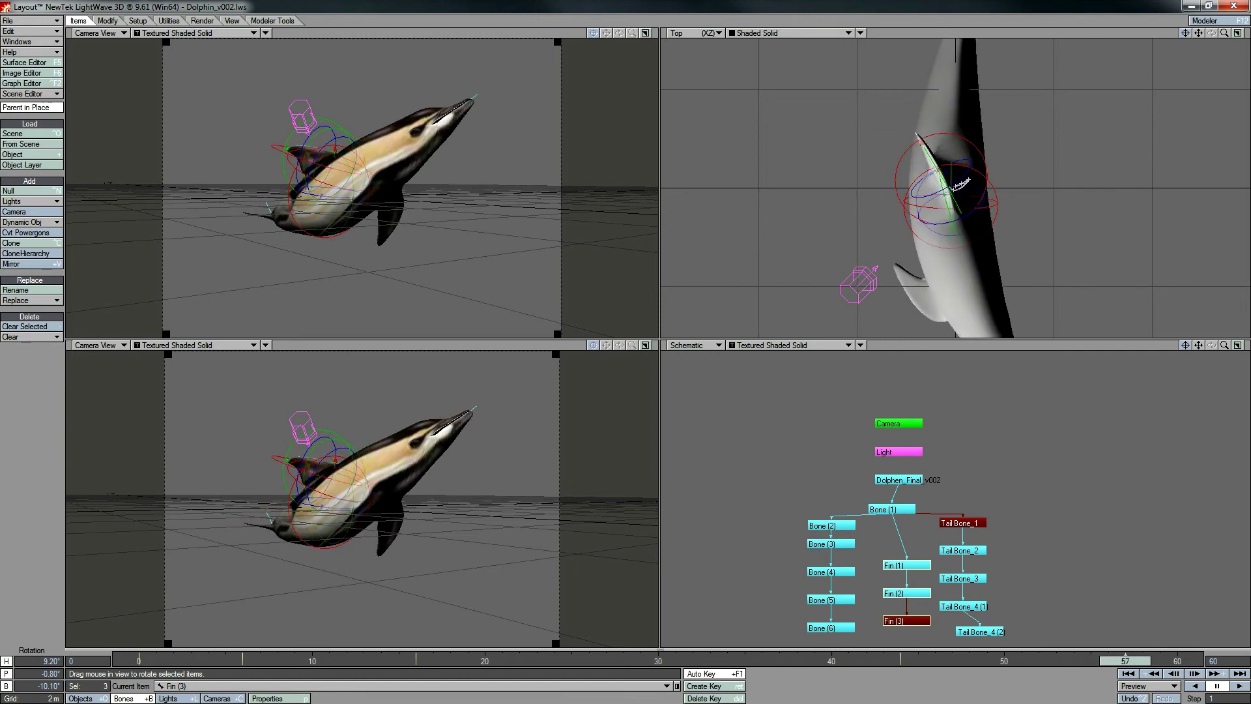
{"action": "left_click_drag", "start_coordinate": [1125, 661], "coordinate": [1176, 660]}
Animate the position of the whole dolphin object so it swims across the camera view by frame 60
{"action": "key", "text": "shift+o"}
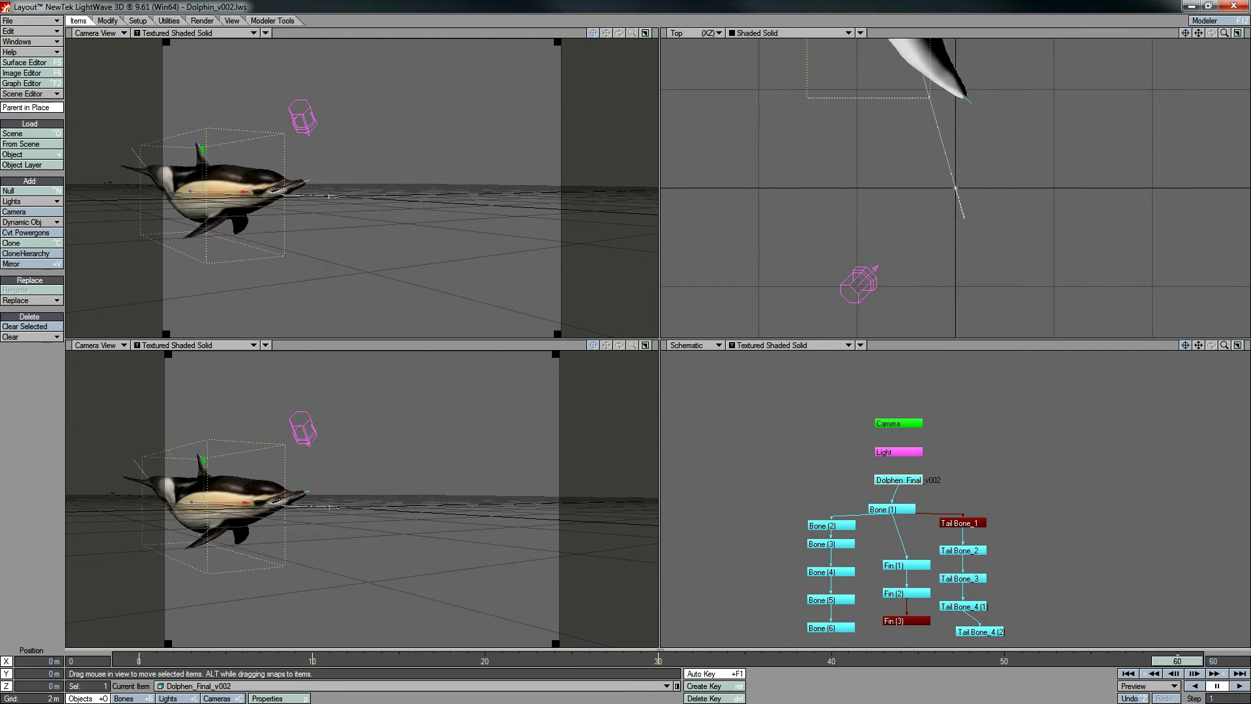
{"action": "left_click_drag", "start_coordinate": [247, 163], "coordinate": [938, 596]}
Adjust the rotation of the end tail bones Tail Bone_4 (1) and Tail Bone_4 (2) and scrub the animation to frame 60
{"action": "left_click", "coordinate": [831, 627]}
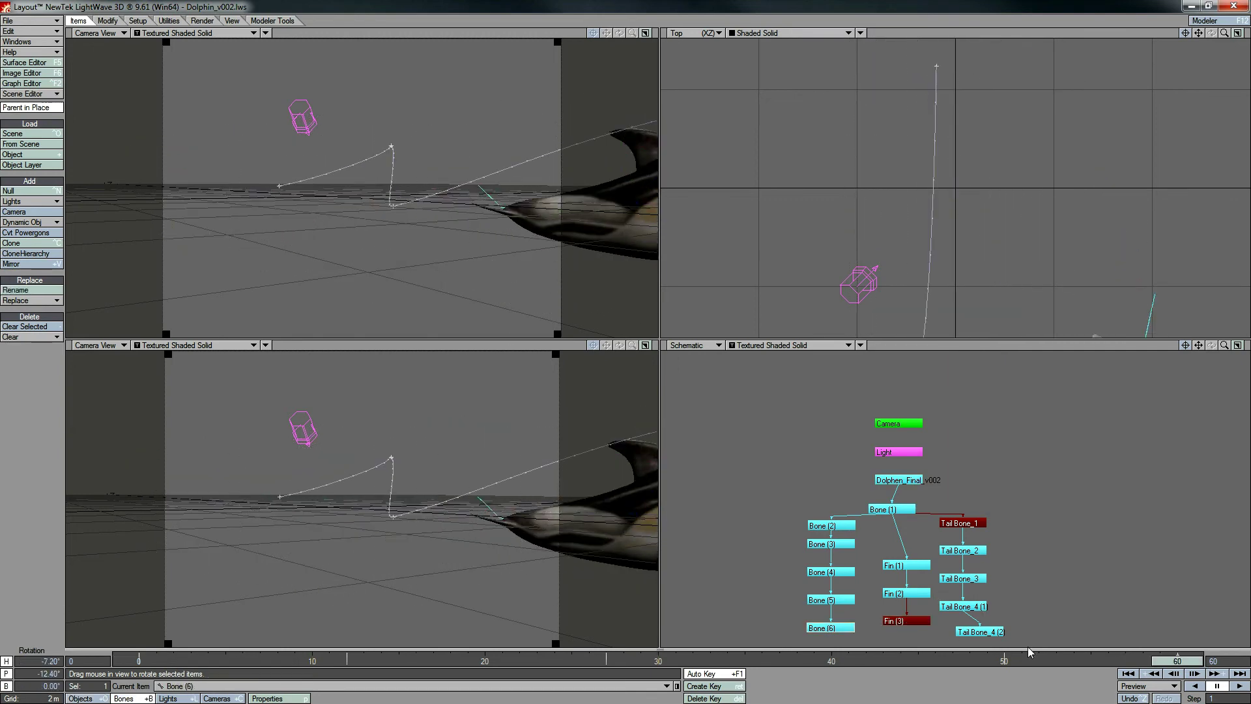
{"action": "left_click", "coordinate": [980, 631]}
{"action": "left_click", "coordinate": [963, 606]}
{"action": "left_click_drag", "start_coordinate": [548, 519], "coordinate": [498, 565]}
{"action": "left_click", "coordinate": [980, 631]}
{"action": "left_click_drag", "start_coordinate": [142, 662], "coordinate": [1178, 663]}
{"action": "left_click_drag", "start_coordinate": [266, 685], "coordinate": [167, 46]}
Select all the dolphin's bones and render the selected object at frame 0
{"action": "left_click_drag", "start_coordinate": [788, 477], "coordinate": [1044, 647]}
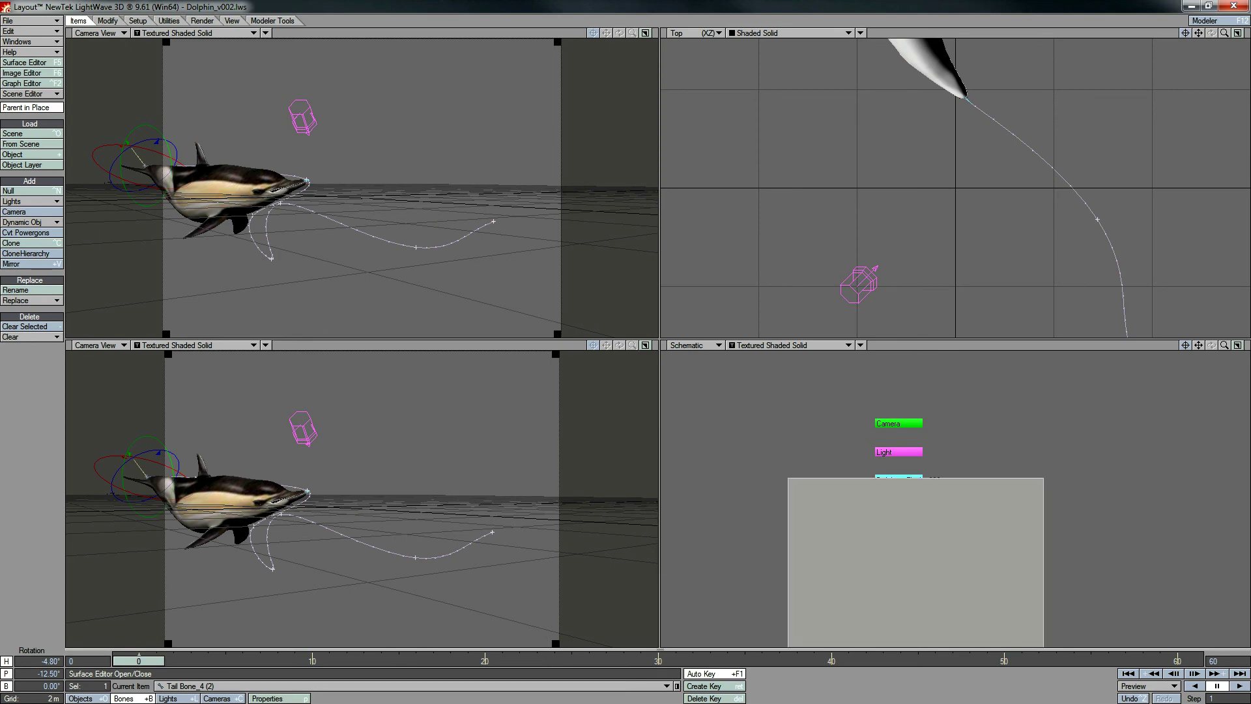
{"action": "left_click", "coordinate": [202, 21]}
{"action": "left_click", "coordinate": [31, 201]}
{"action": "left_click", "coordinate": [192, 303]}
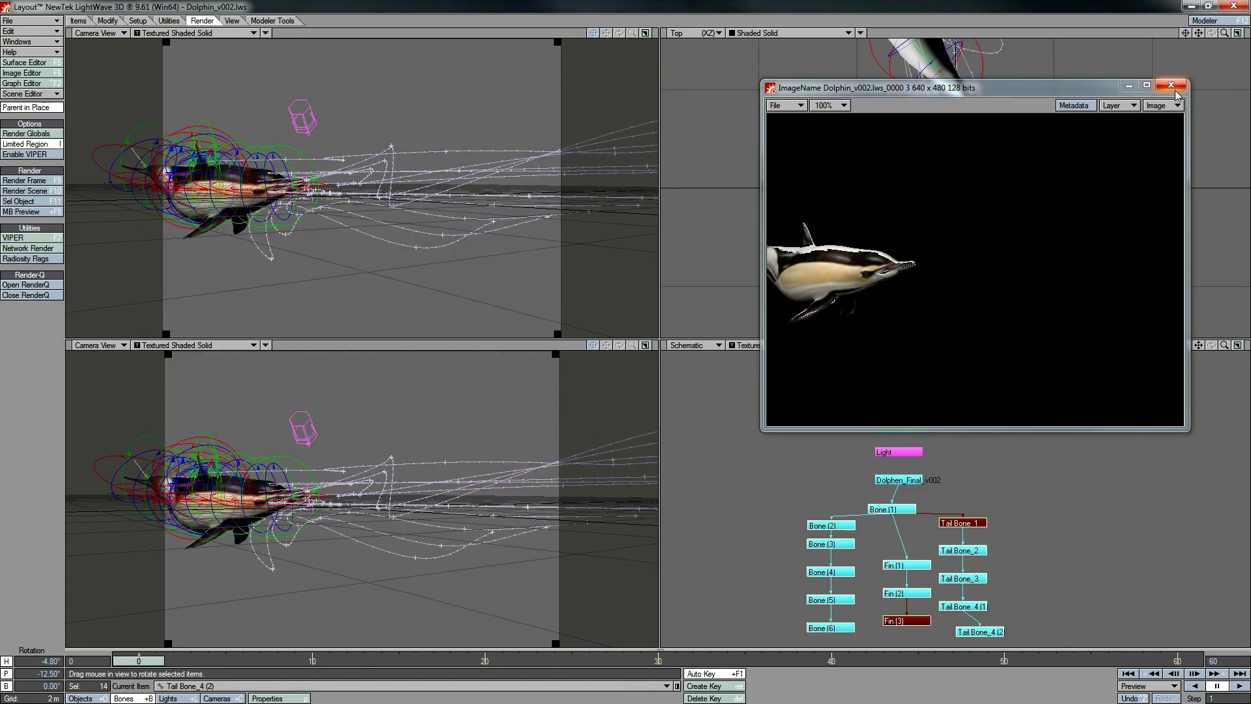
Select the scene's light and camera
{"action": "left_click", "coordinate": [42, 112]}
{"action": "key", "text": "shift+l"}
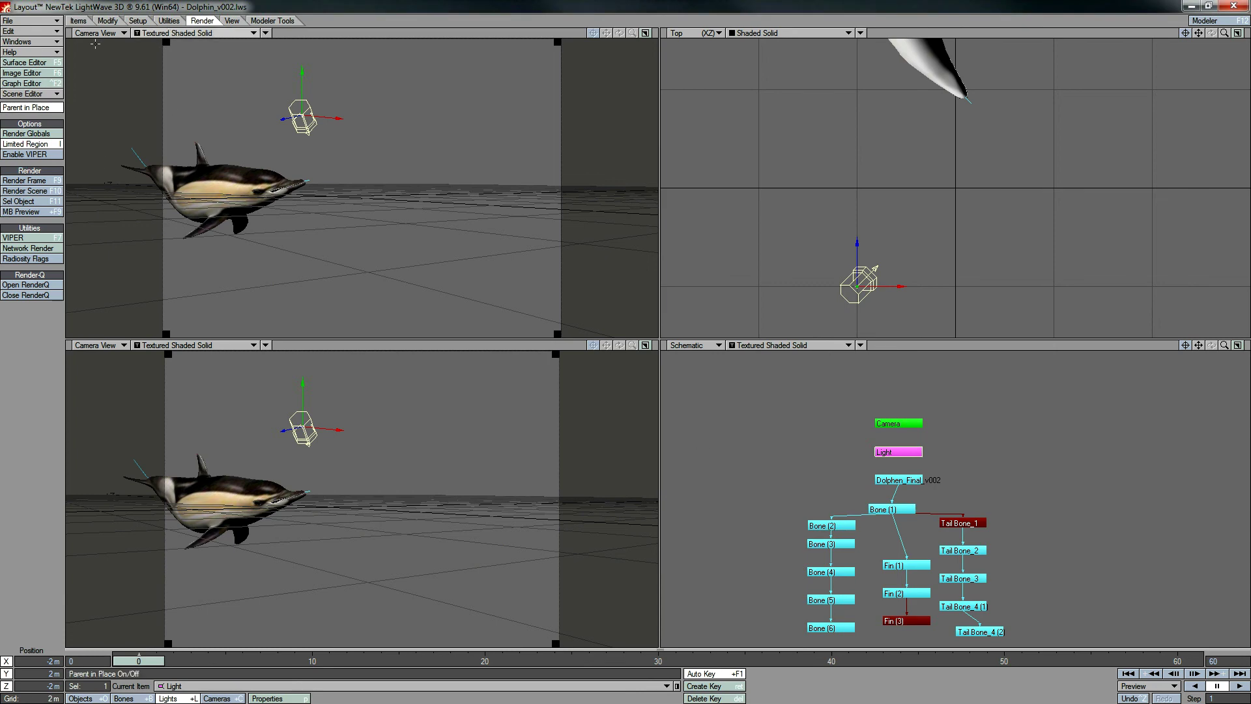
{"action": "left_click", "coordinate": [881, 426]}
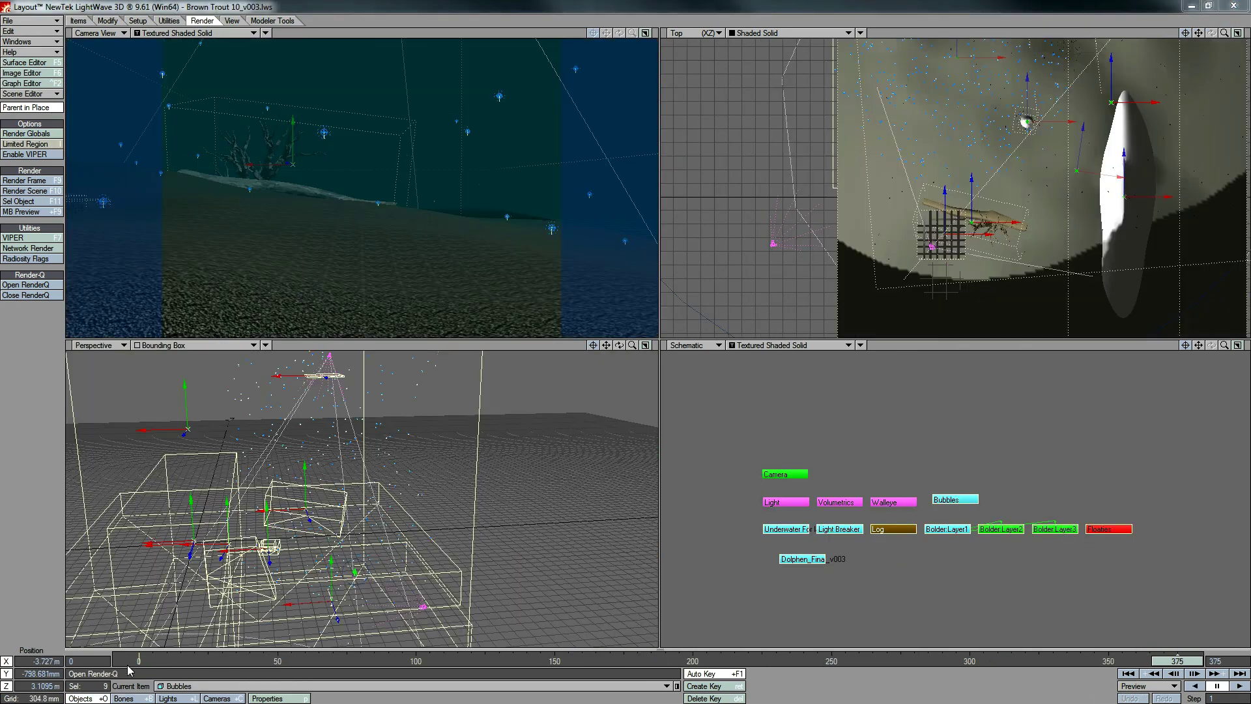
Start rendering the selected objects at frame 0 of the Brown Trout 10_v003 scene
{"action": "key", "text": "F9"}
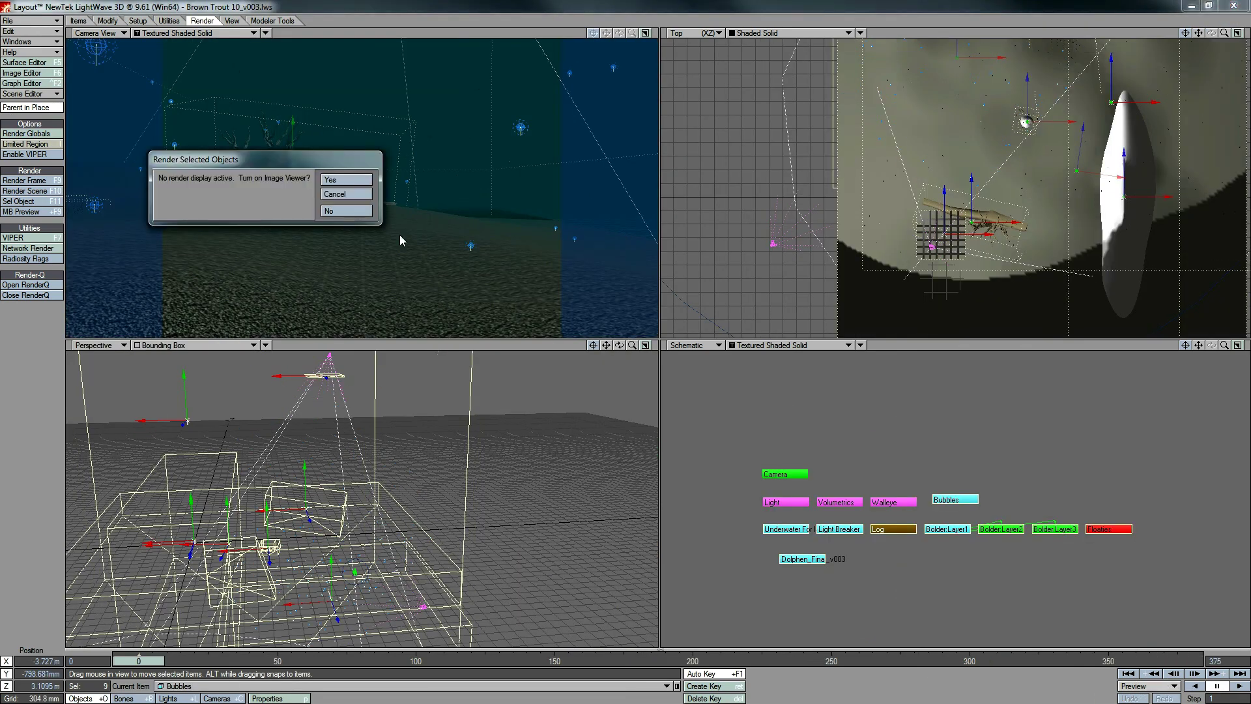